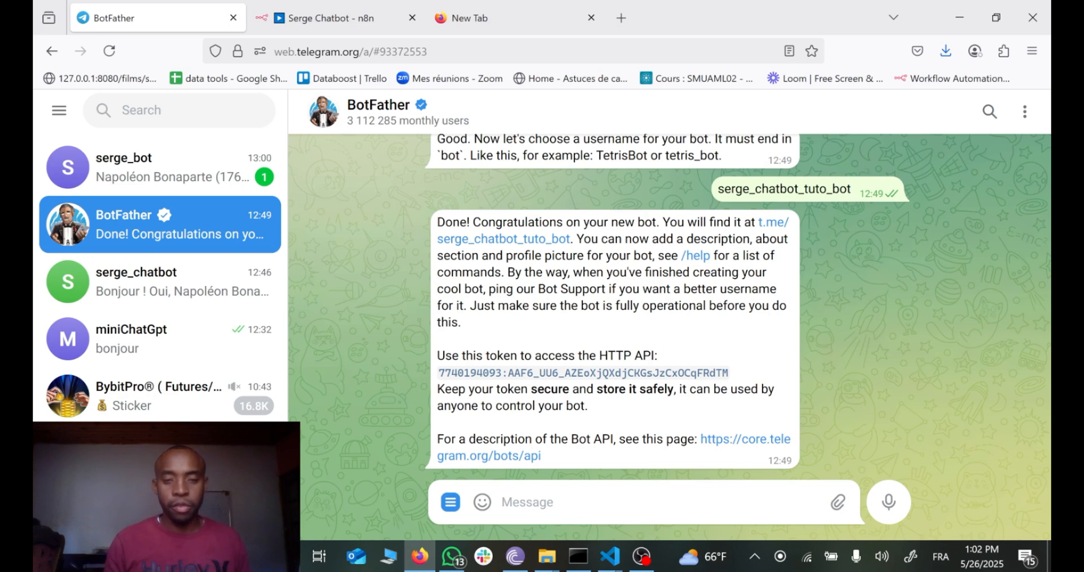
Request a new bot from BotFather with /newbot and name it "serge chatbot".
text(/)
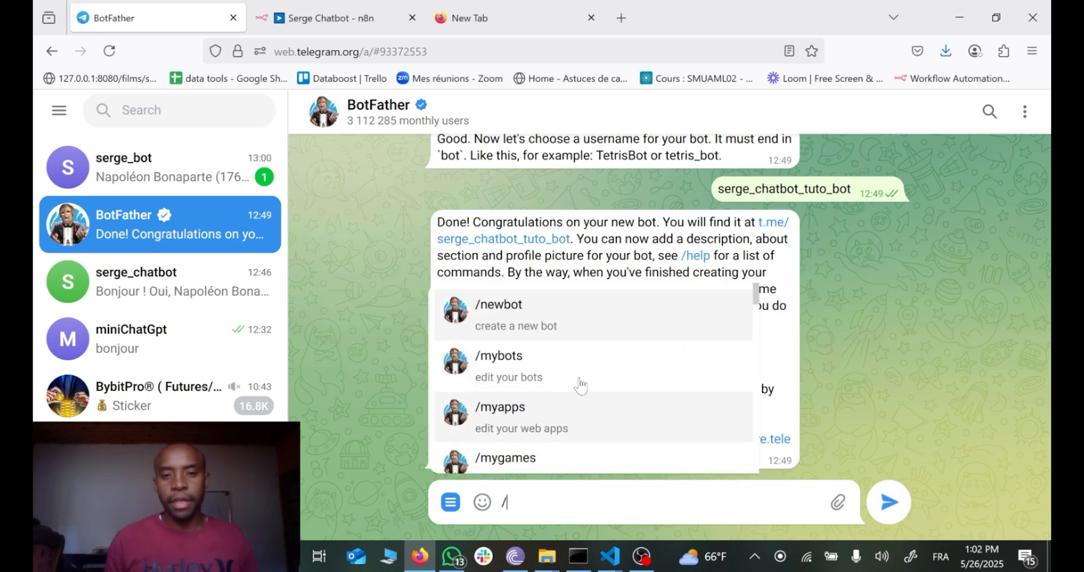
click(535, 327)
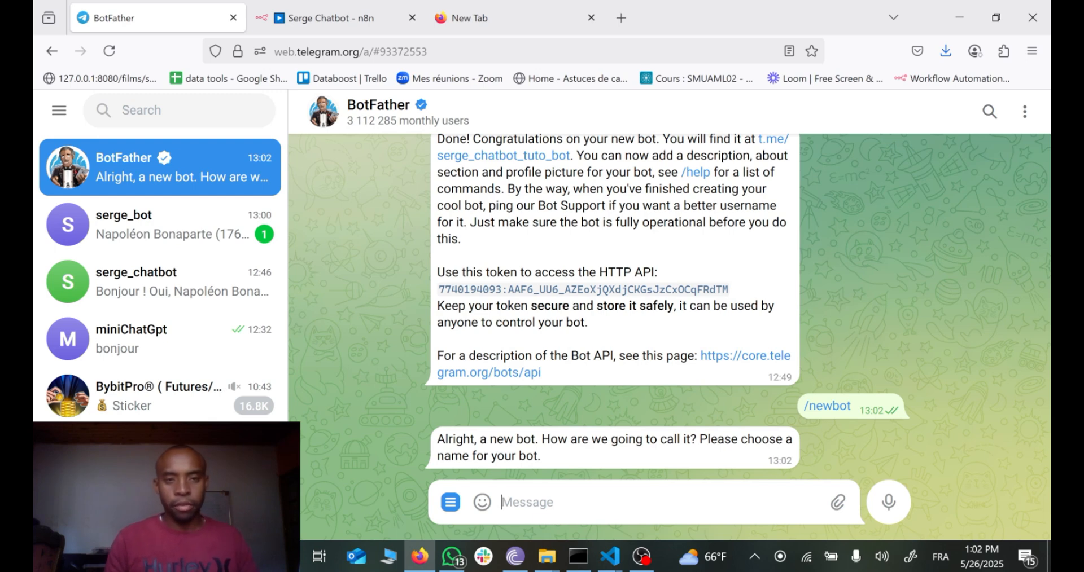
text(serge)
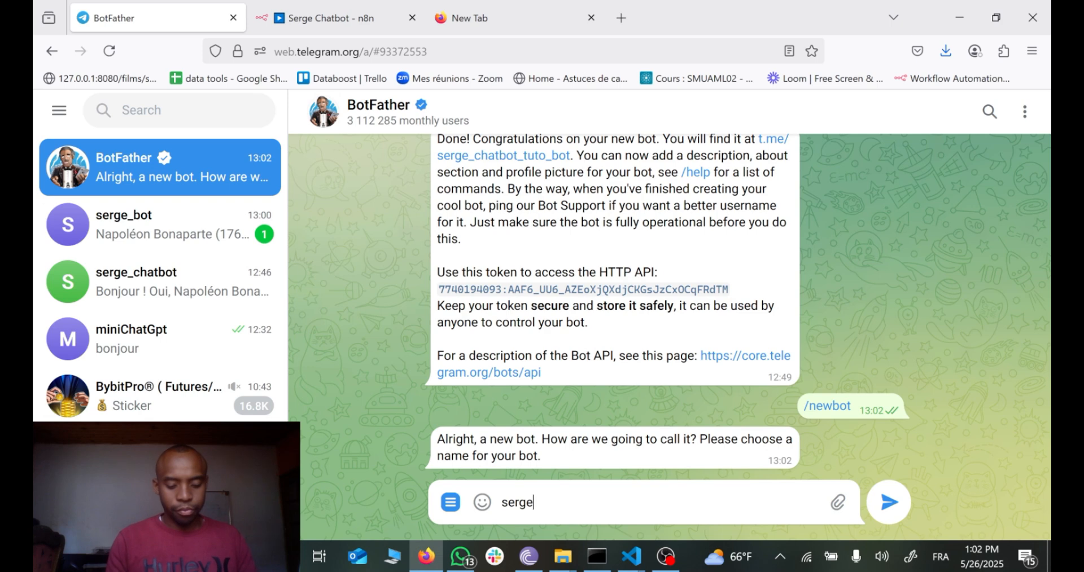
text( chatbot)
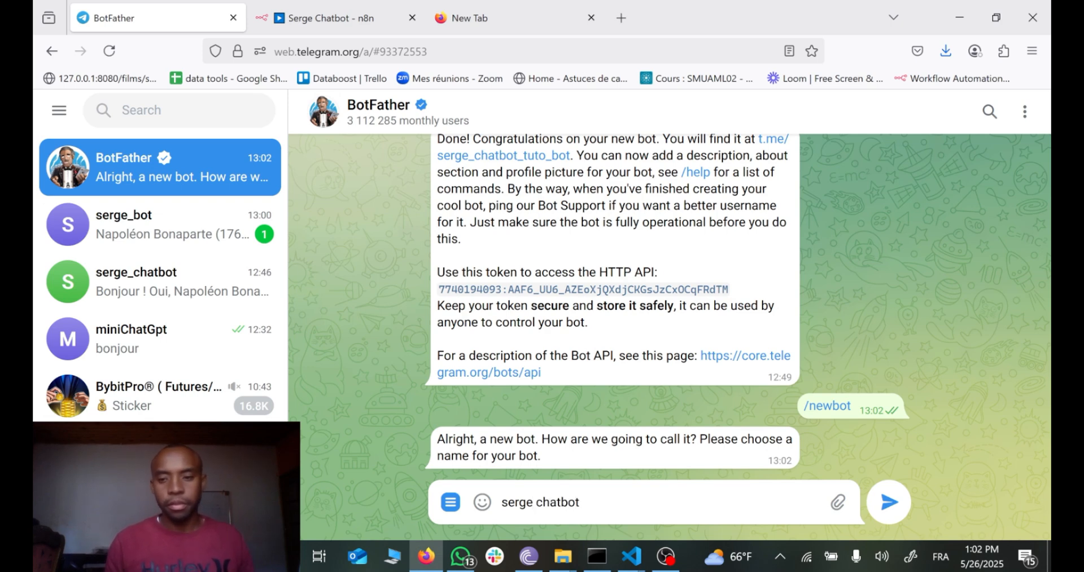
key(Return)
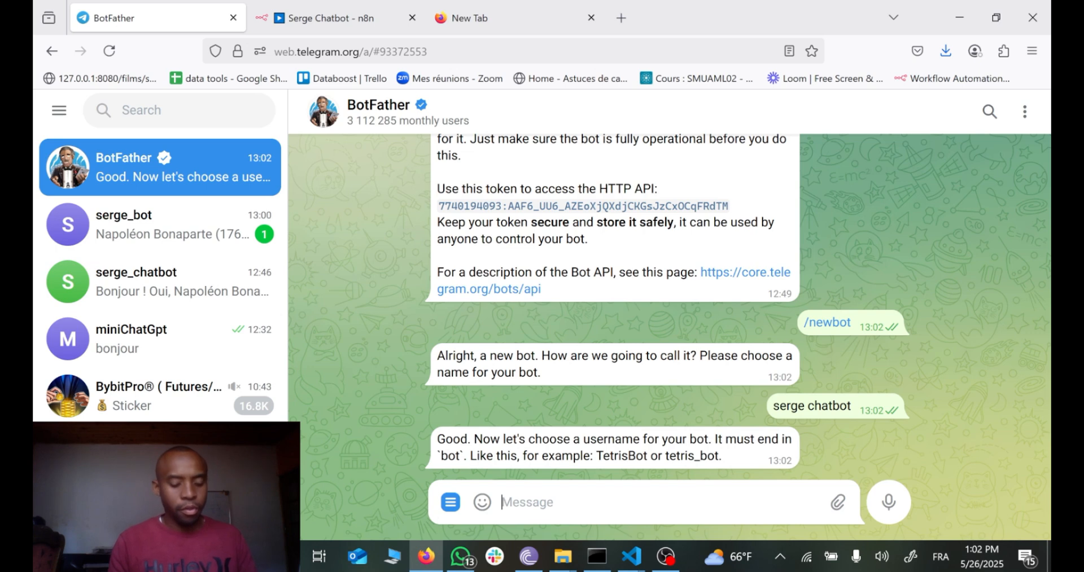
Submit serge_chatbot_tutoriel_bot as the new bot's username.
text(s)
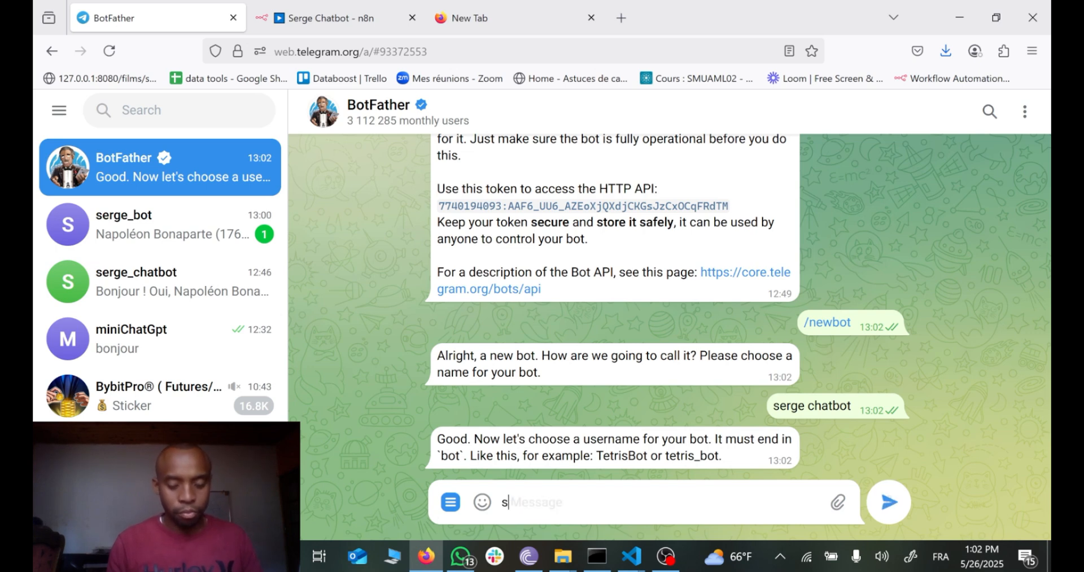
text(erge_cha)
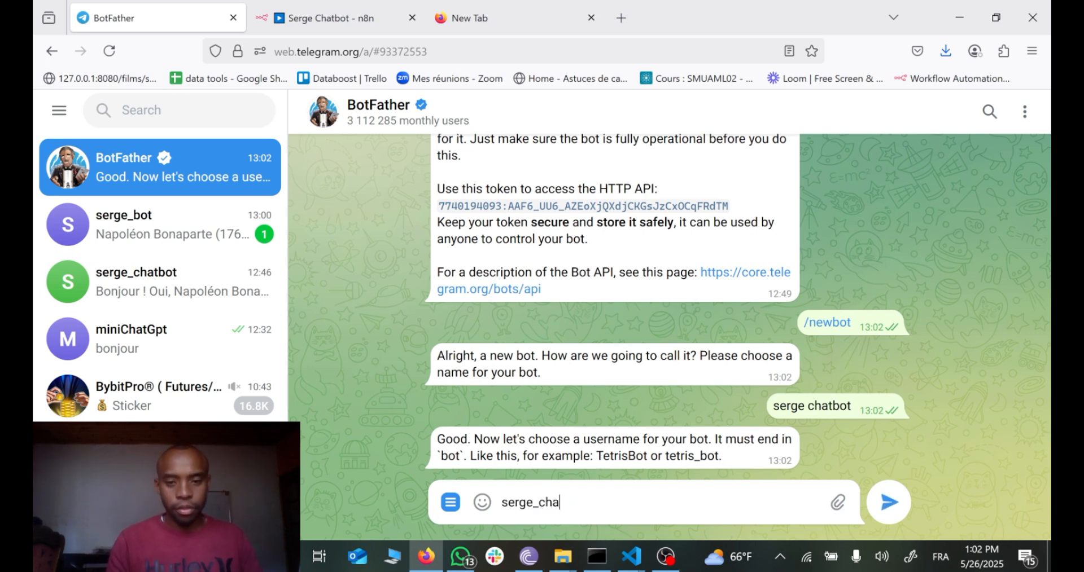
text(tbot_tutoriel)
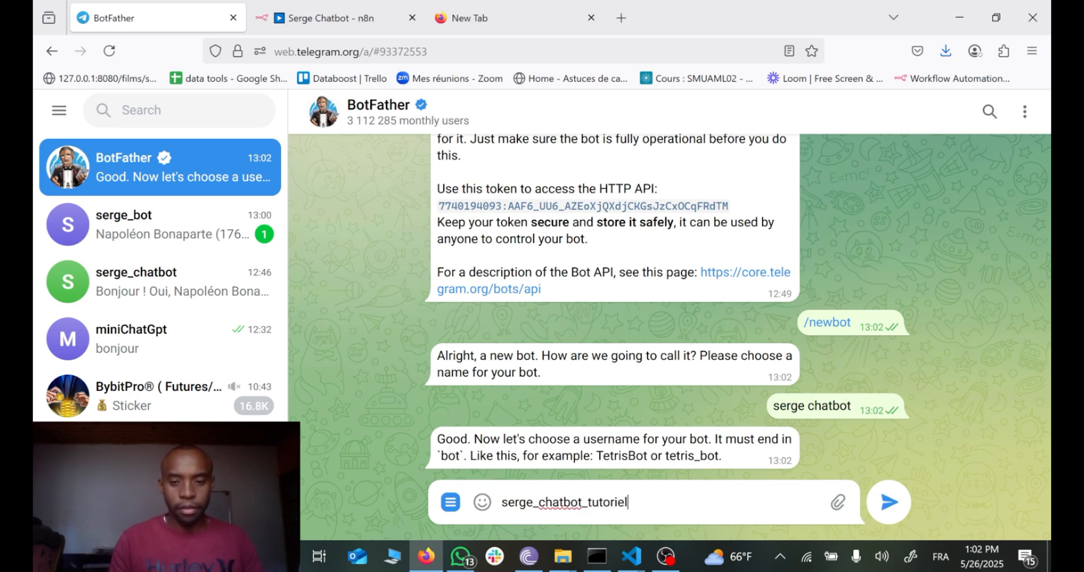
text(_)
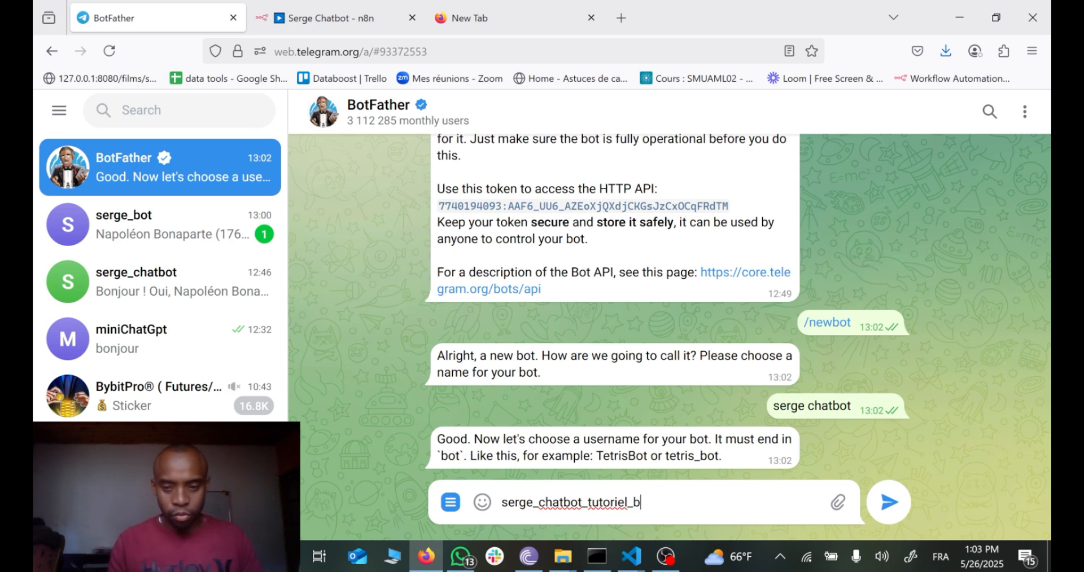
text(bb)
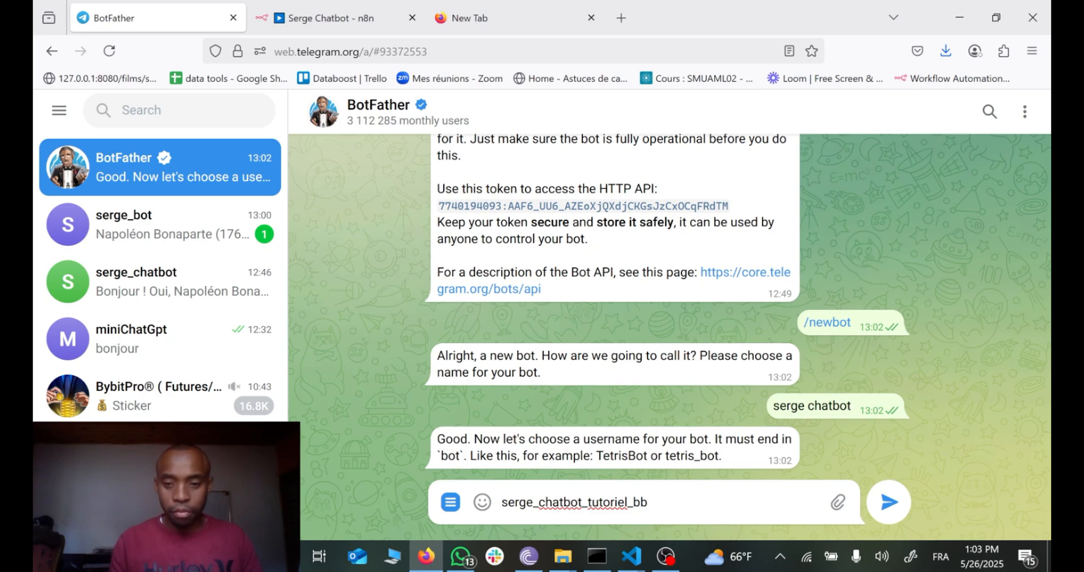
text(ot)
key(Return)
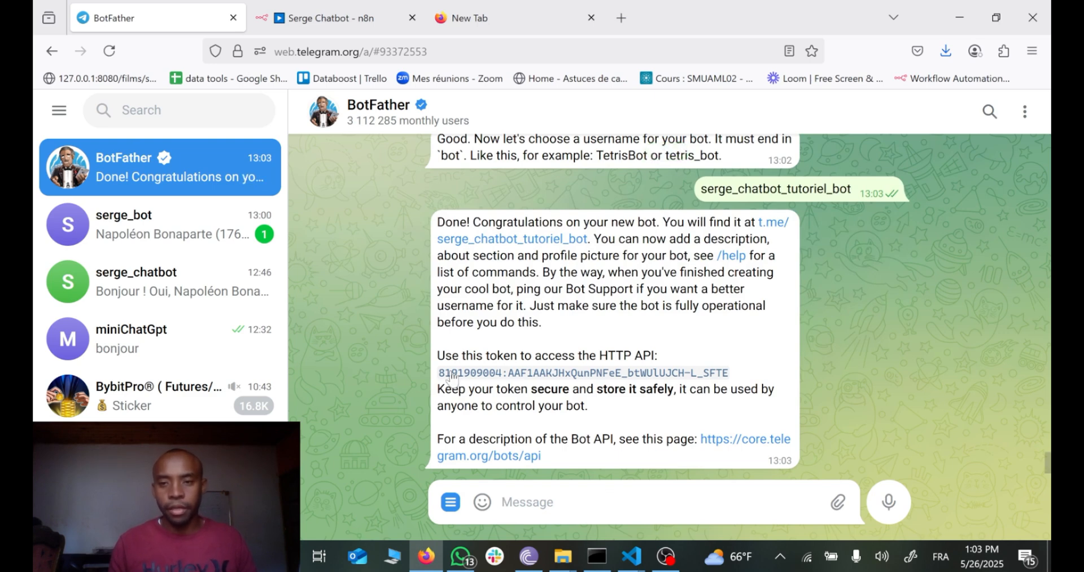
Copy the new bot's HTTP API token from BotFather's reply and start the chat with the bot.
click(527, 377)
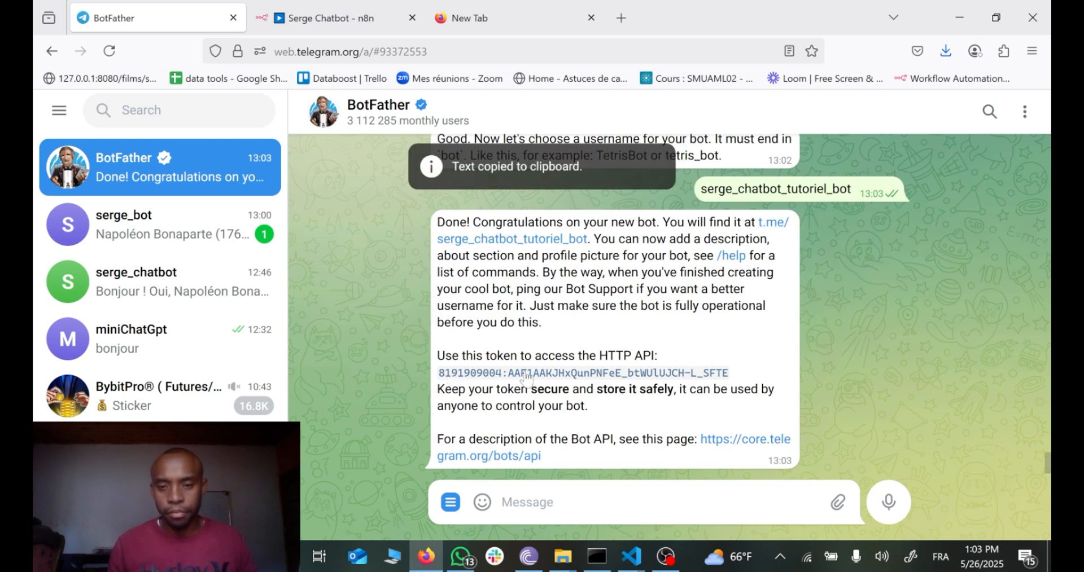
click(493, 249)
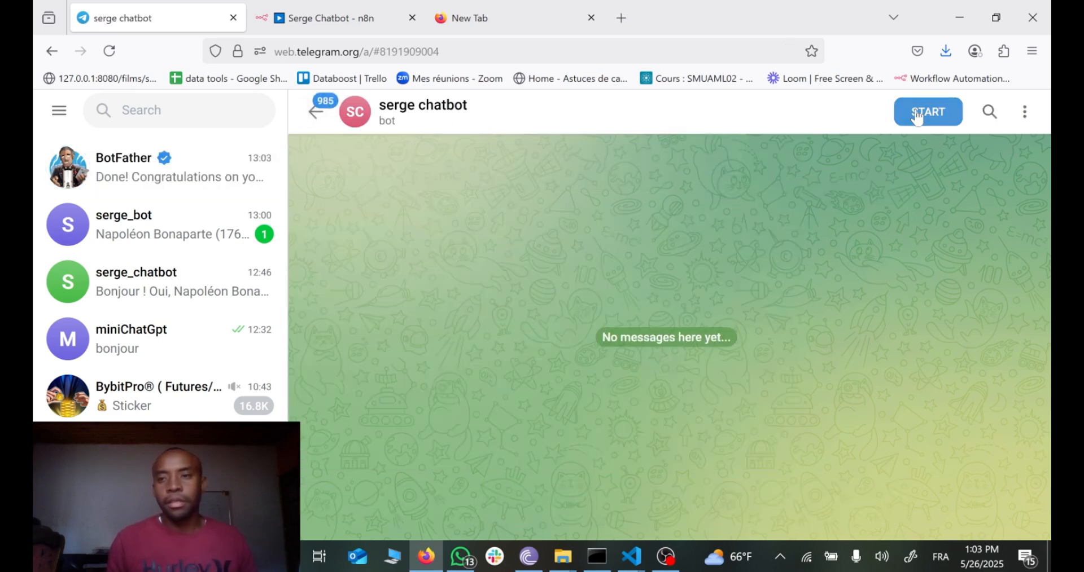
click(917, 115)
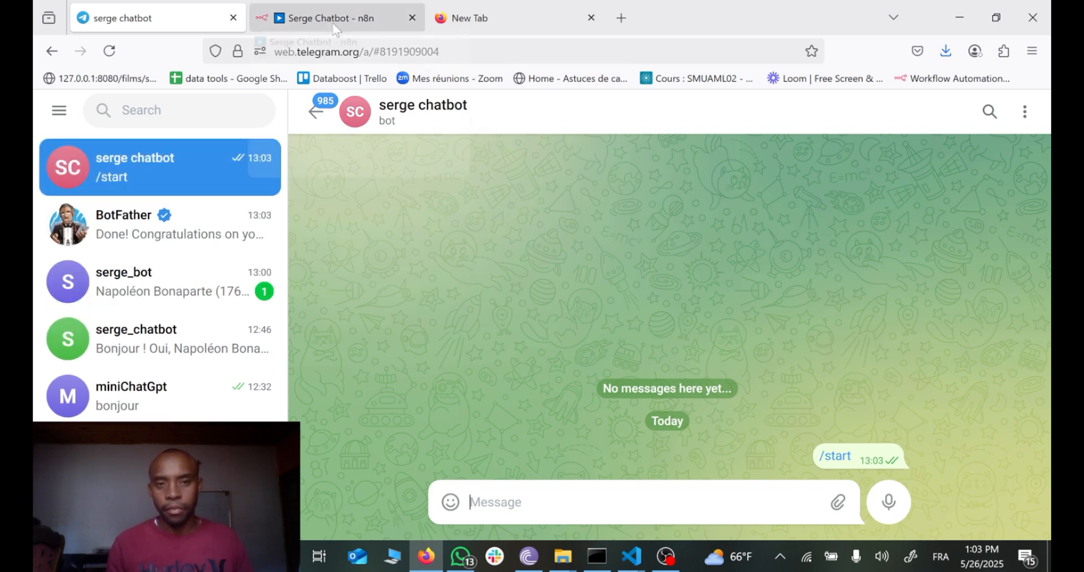
Switch to the Serge Chatbot workflow in n8n and add Telegram's "On message" trigger as its first step.
mouse_move(334, 28)
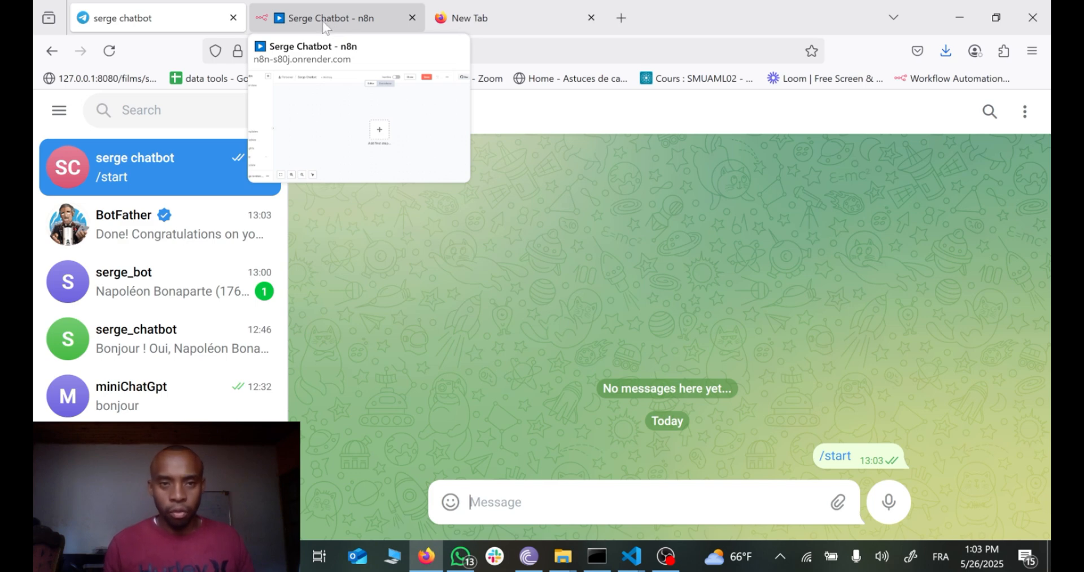
click(332, 24)
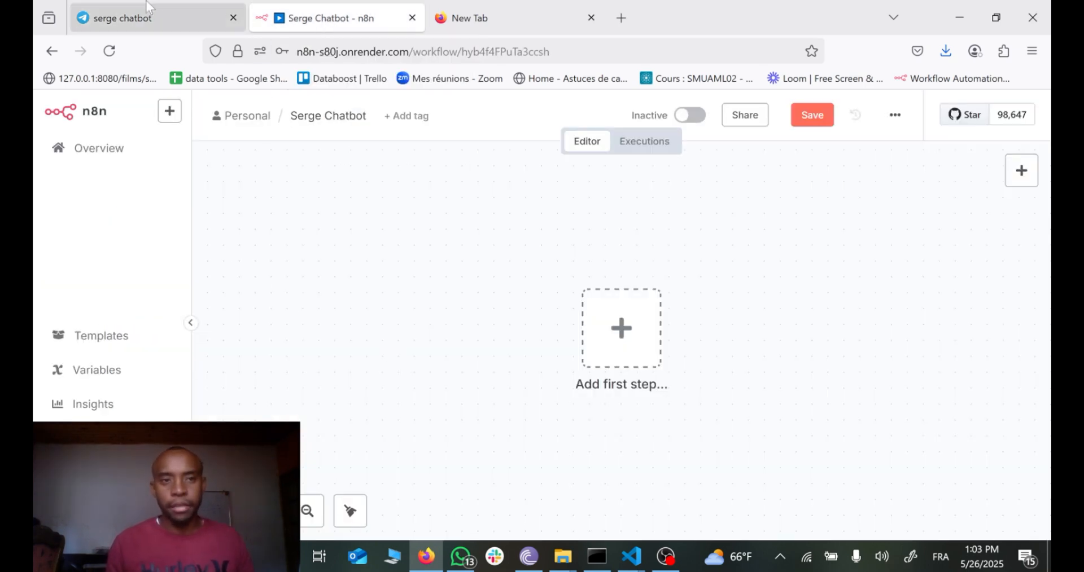
click(615, 345)
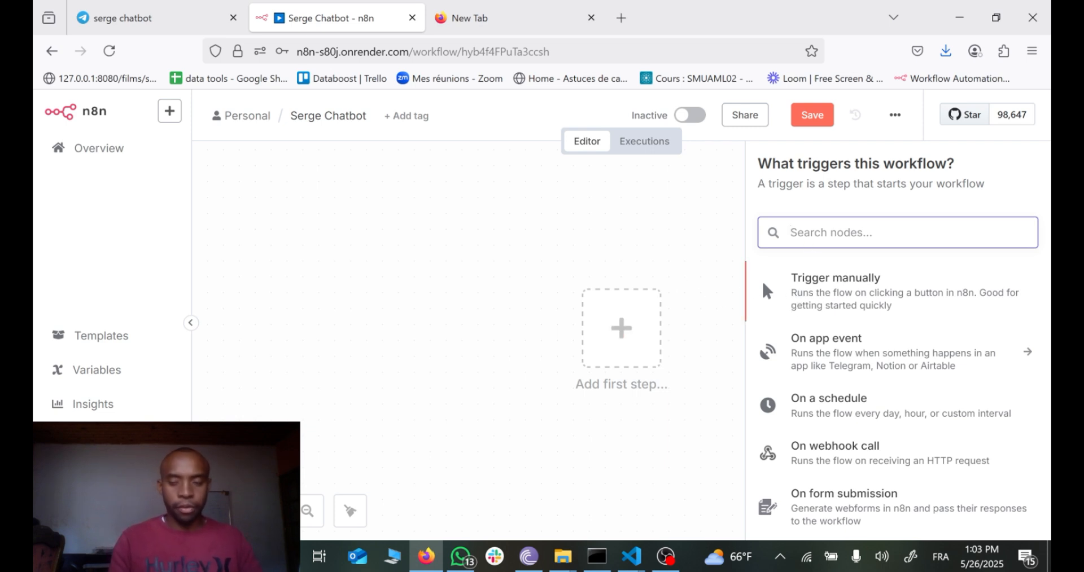
text(t)
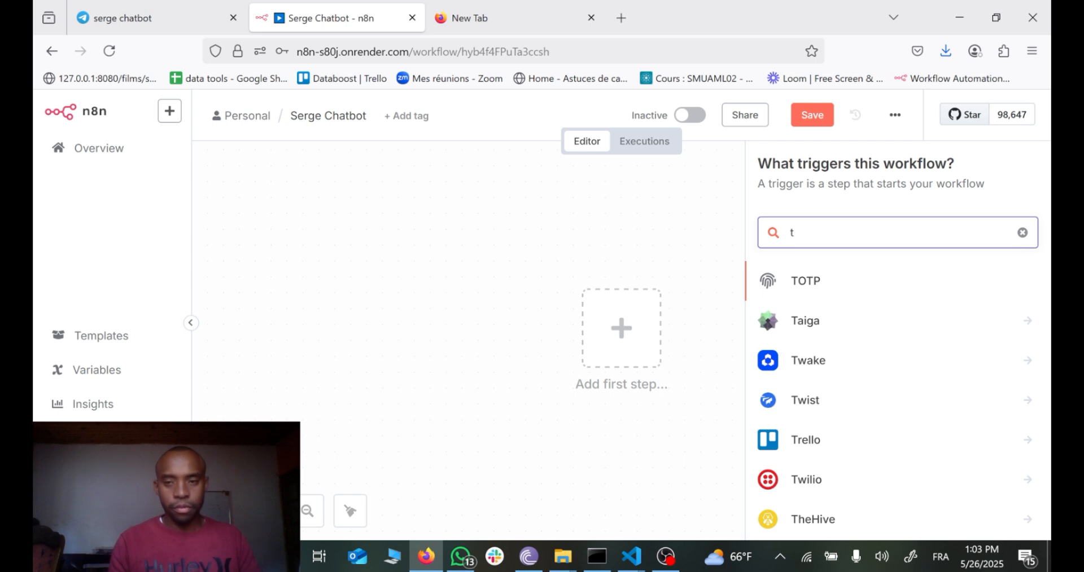
key(BackSpace)
text(tel)
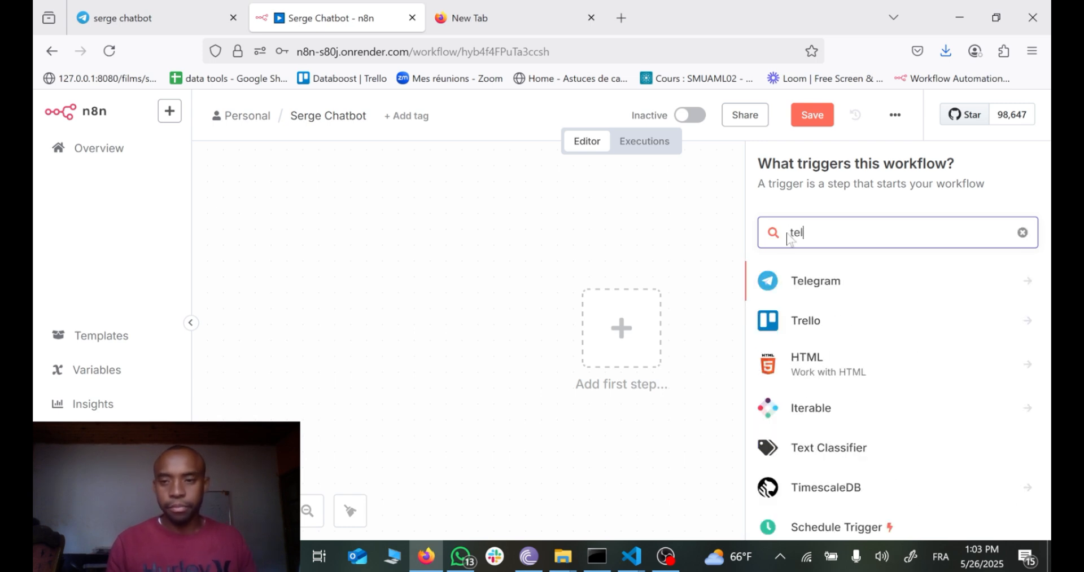
click(818, 284)
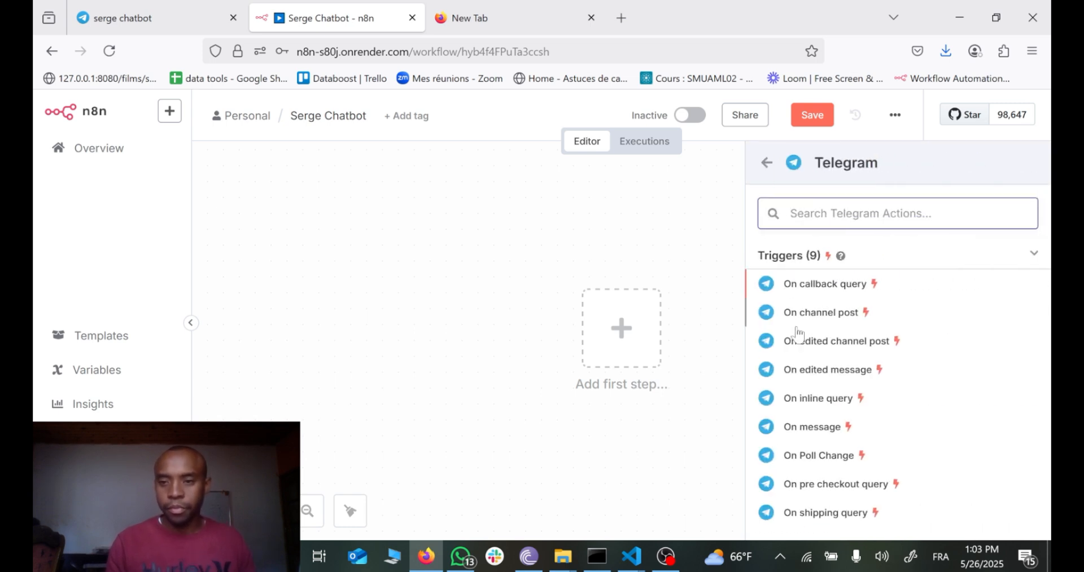
click(798, 427)
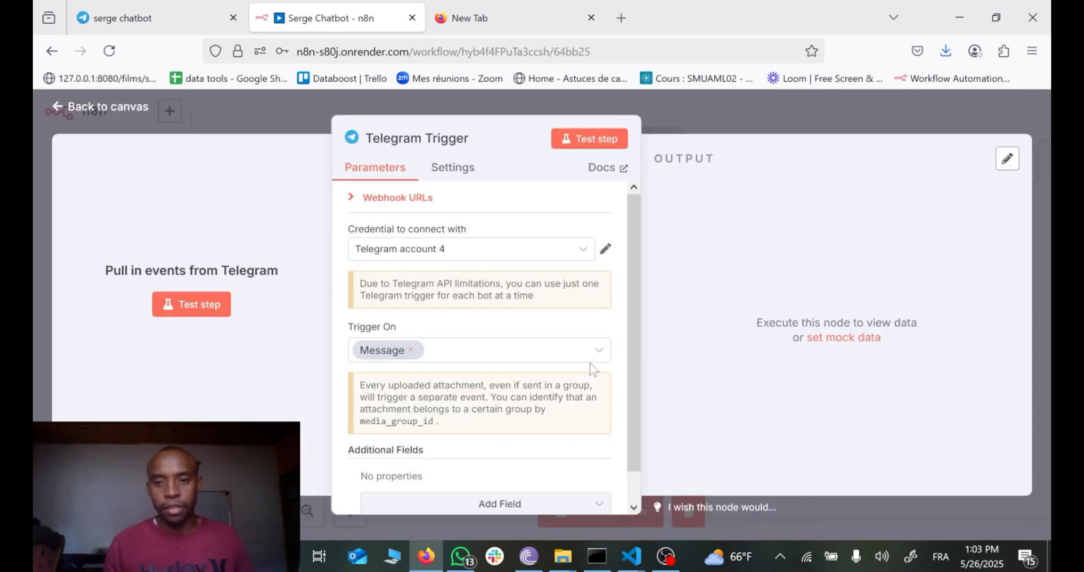
Create and save a new Telegram API credential for the trigger, replacing the prefilled access token with the copied bot token.
click(605, 249)
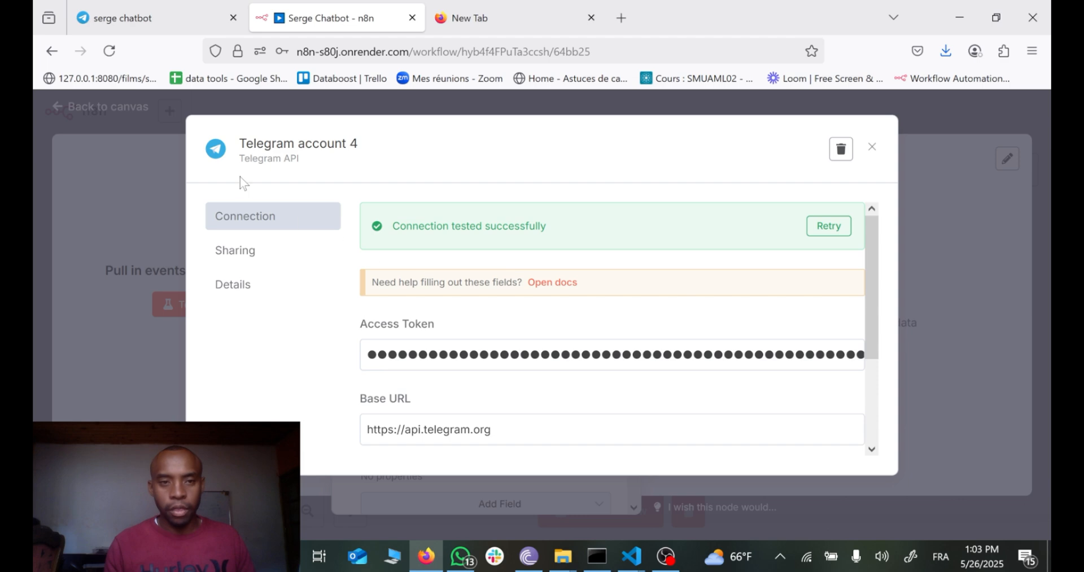
click(871, 148)
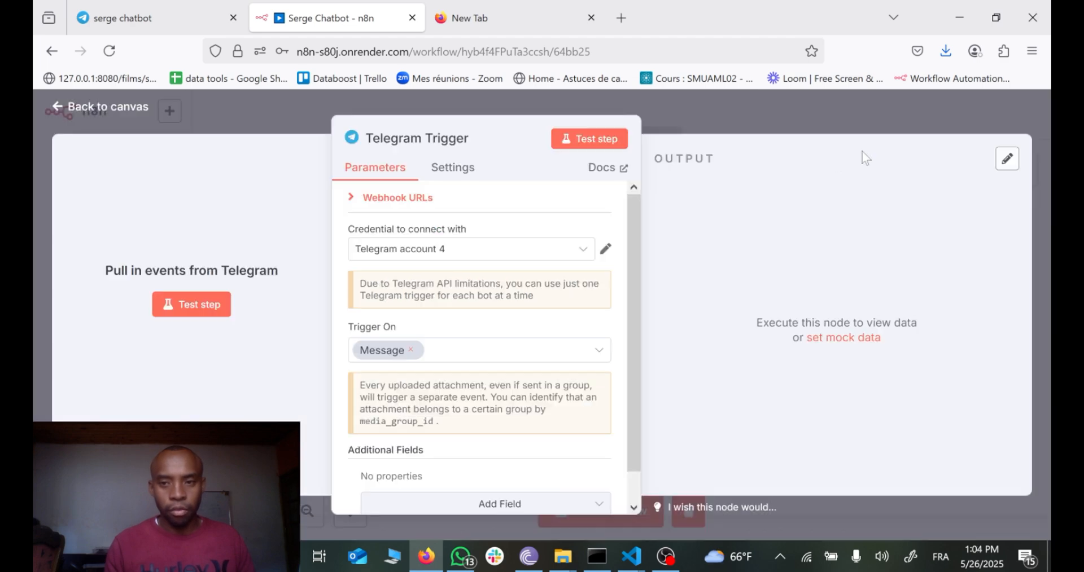
click(586, 249)
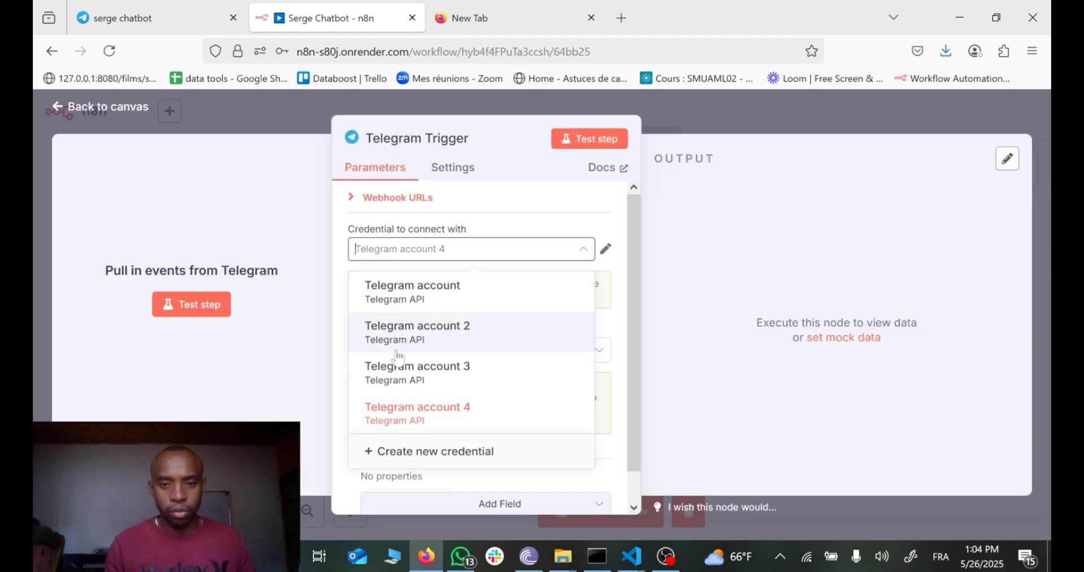
click(406, 451)
double_click(423, 289)
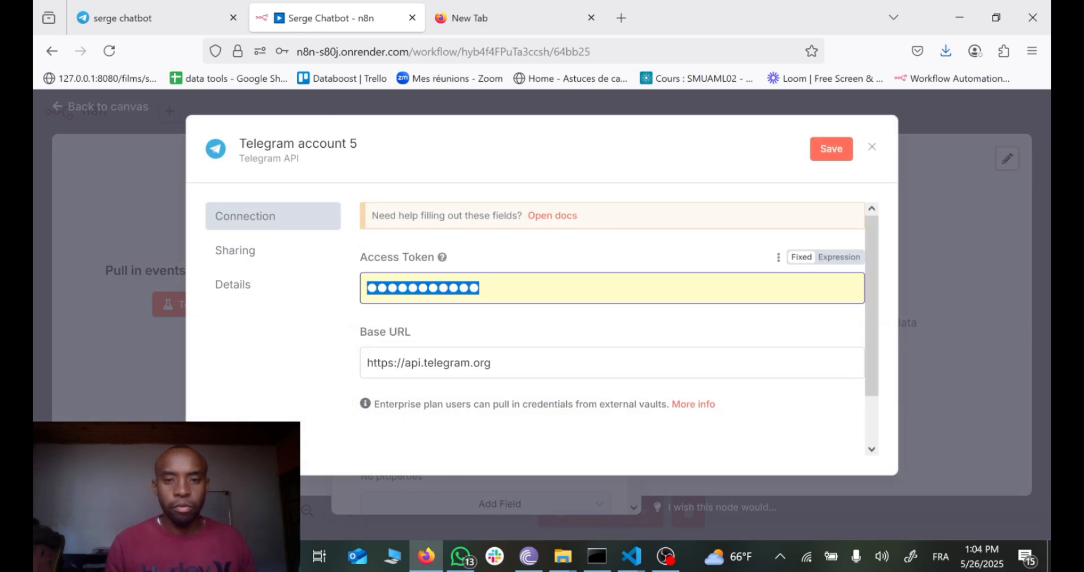
key(BackSpace)
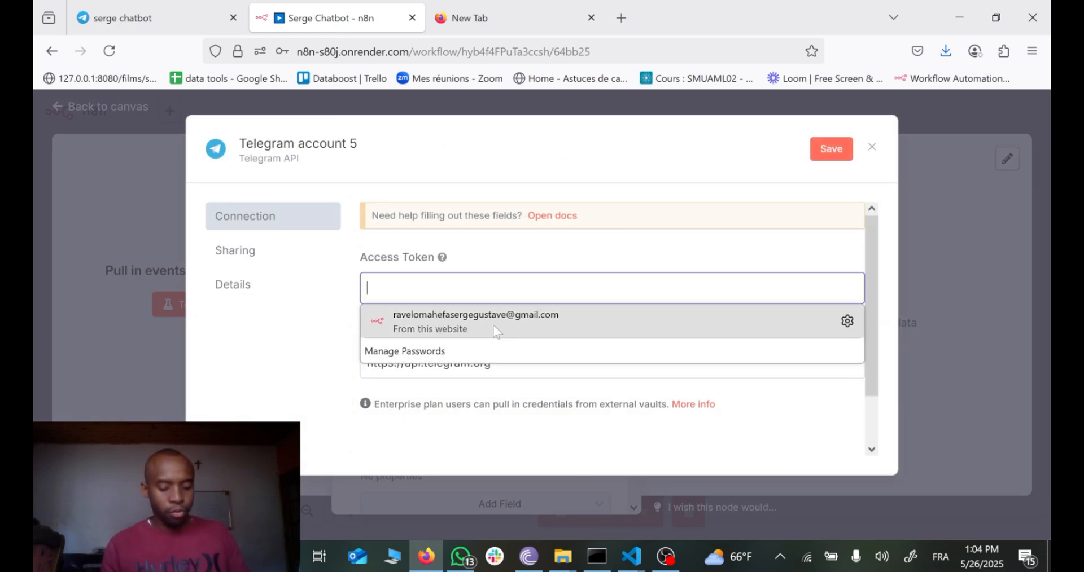
click(496, 332)
mouse_move(167, 7)
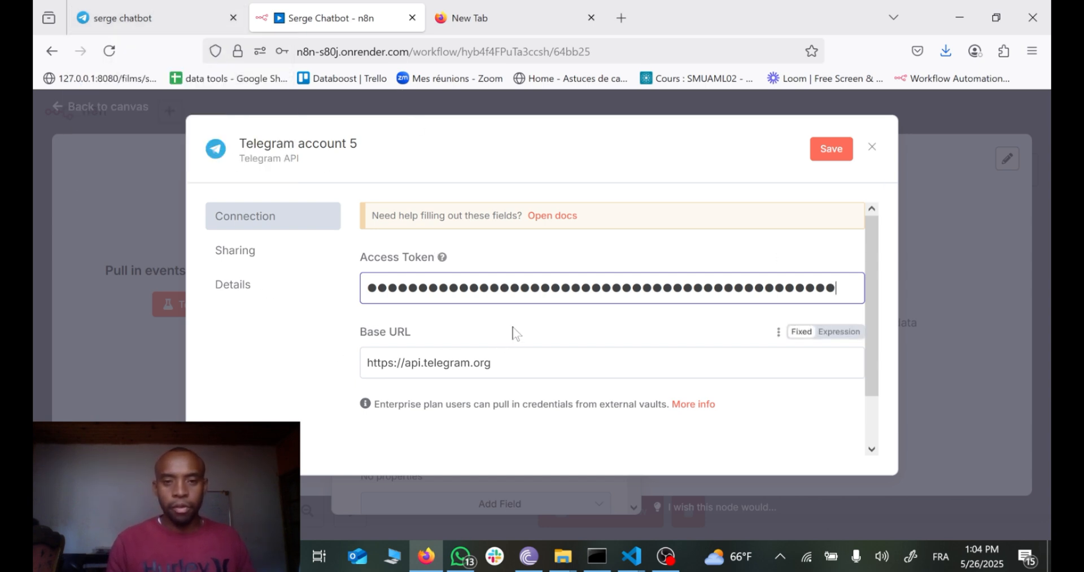
click(831, 154)
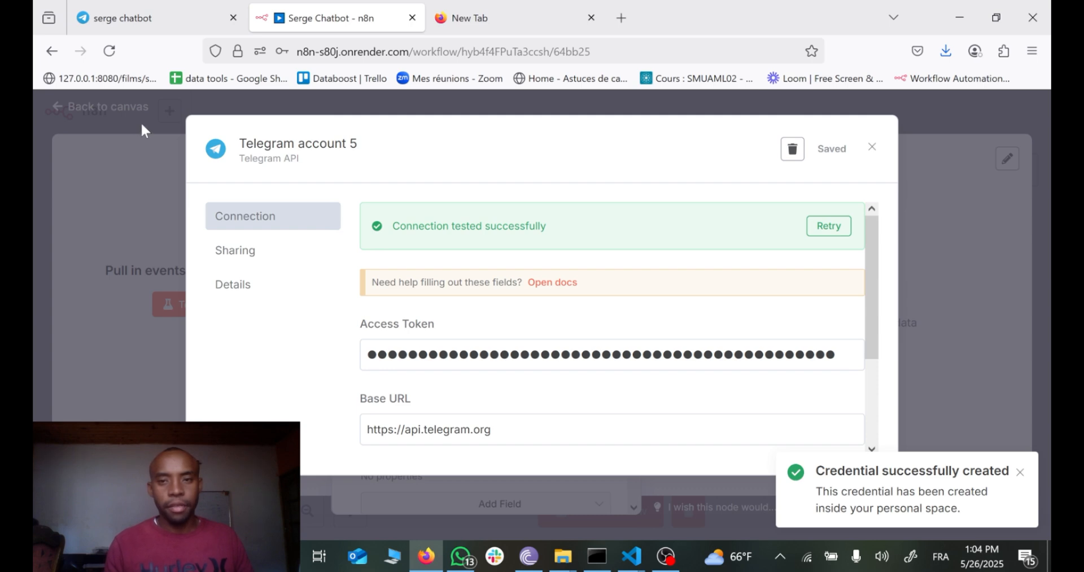
click(390, 110)
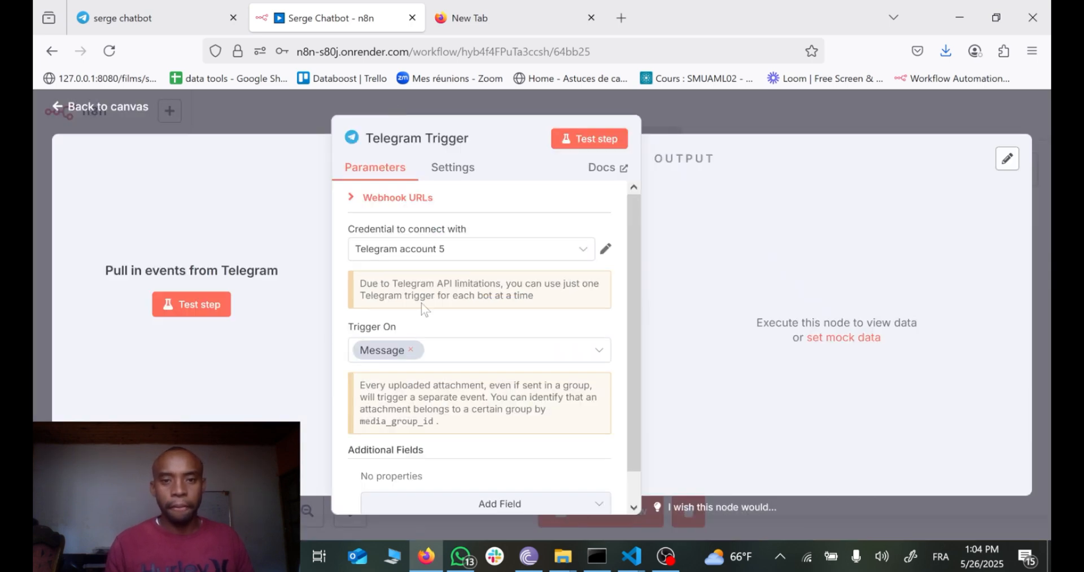
Test the Telegram Trigger by sending "bonjour" to the bot in Telegram, and check the trigger's output in n8n.
scroll(426, 262, down, 1)
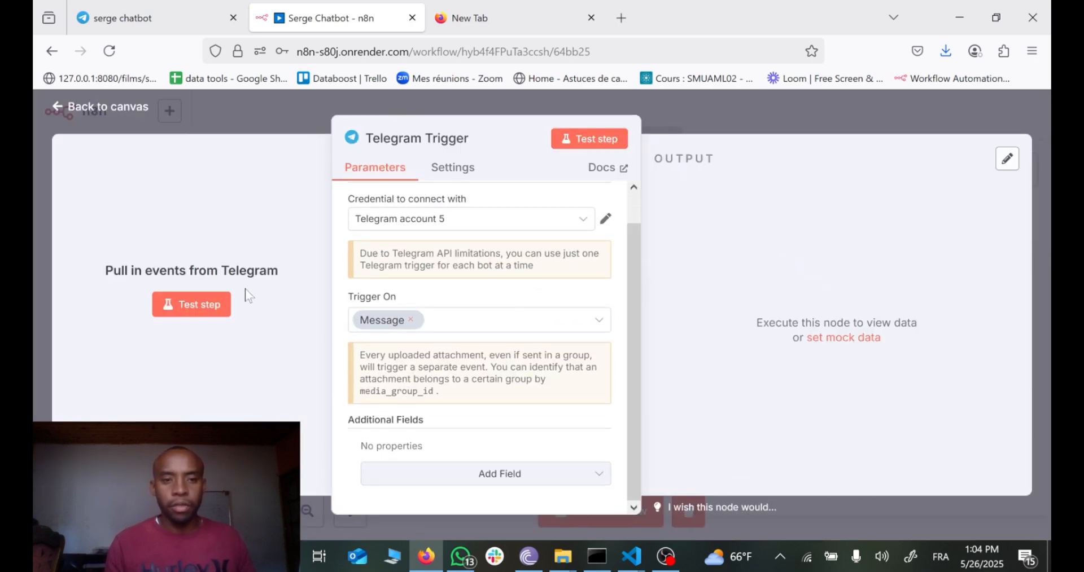
click(207, 313)
click(180, 18)
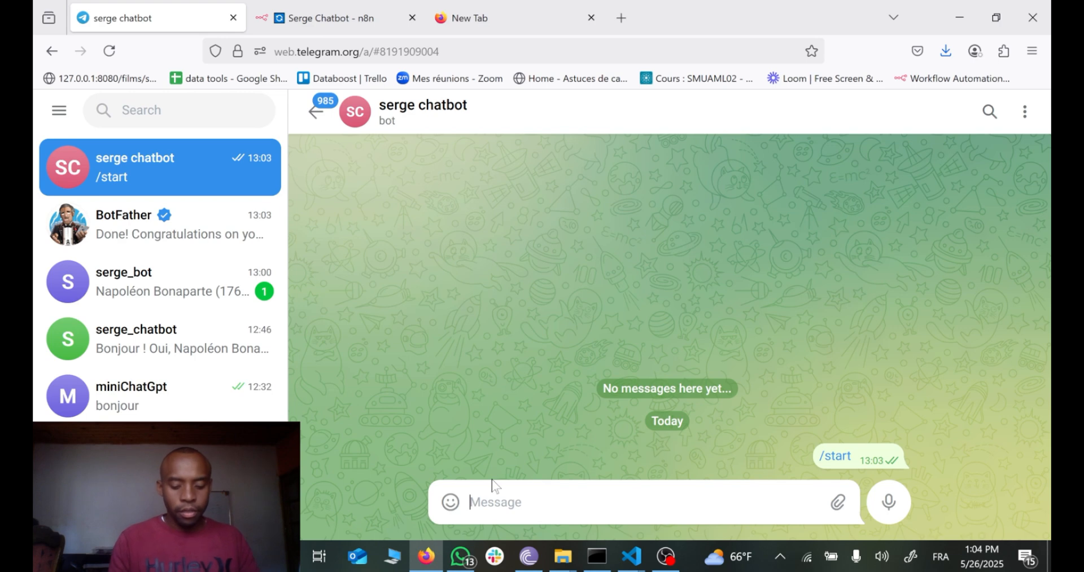
text(te)
key(BackSpace)
key(BackSpace)
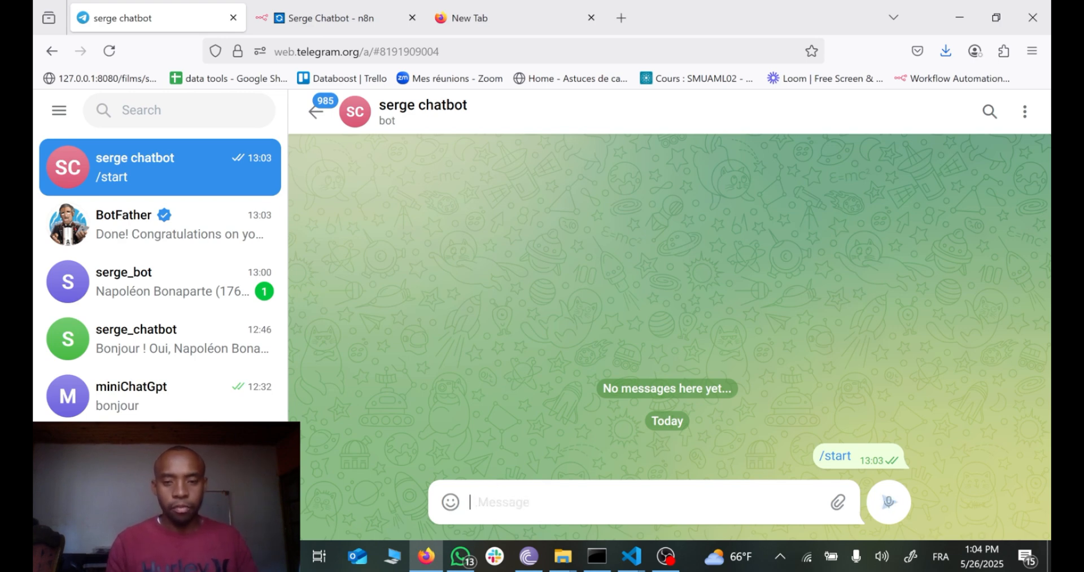
text(bonjour)
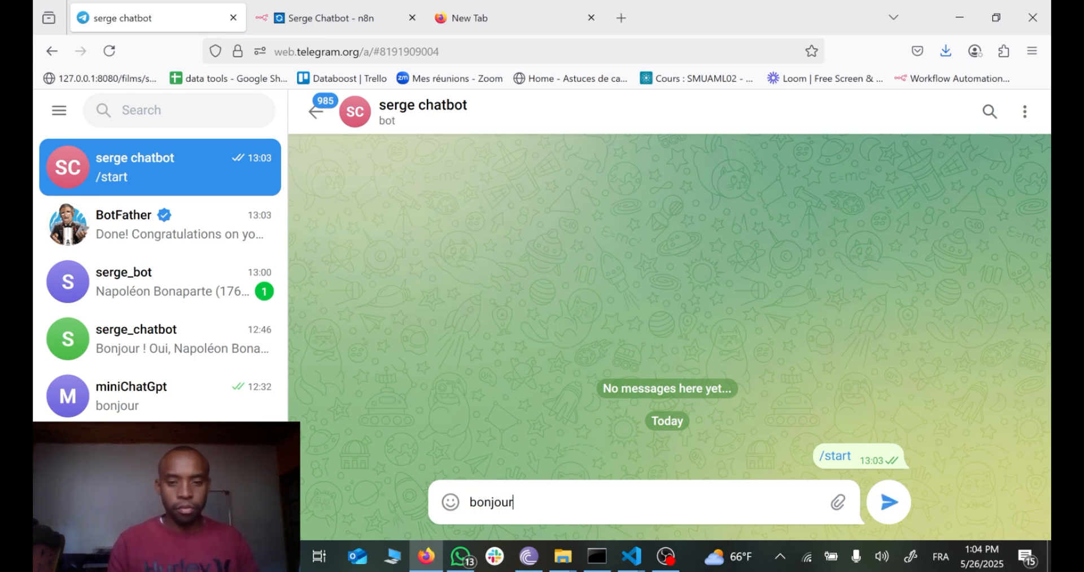
click(884, 501)
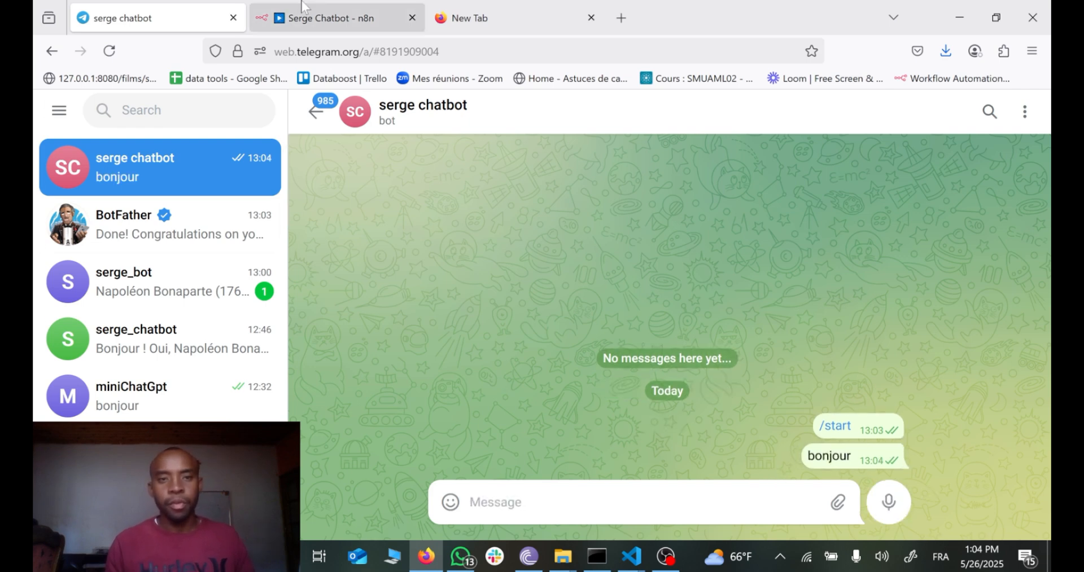
click(328, 18)
scroll(838, 394, down, 3)
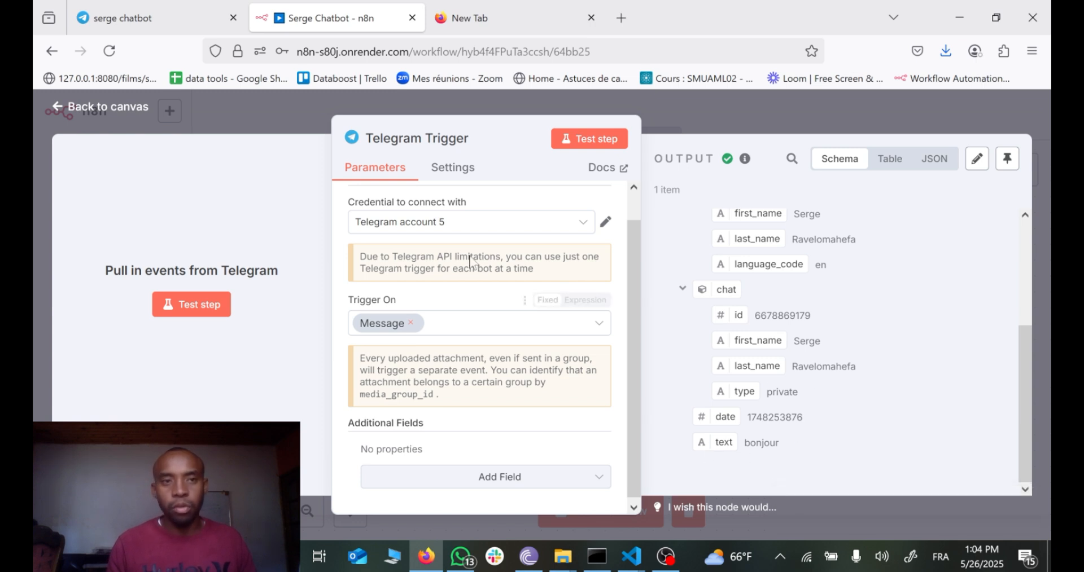
Return to the canvas and add an AI Agent node after the Telegram Trigger.
click(277, 106)
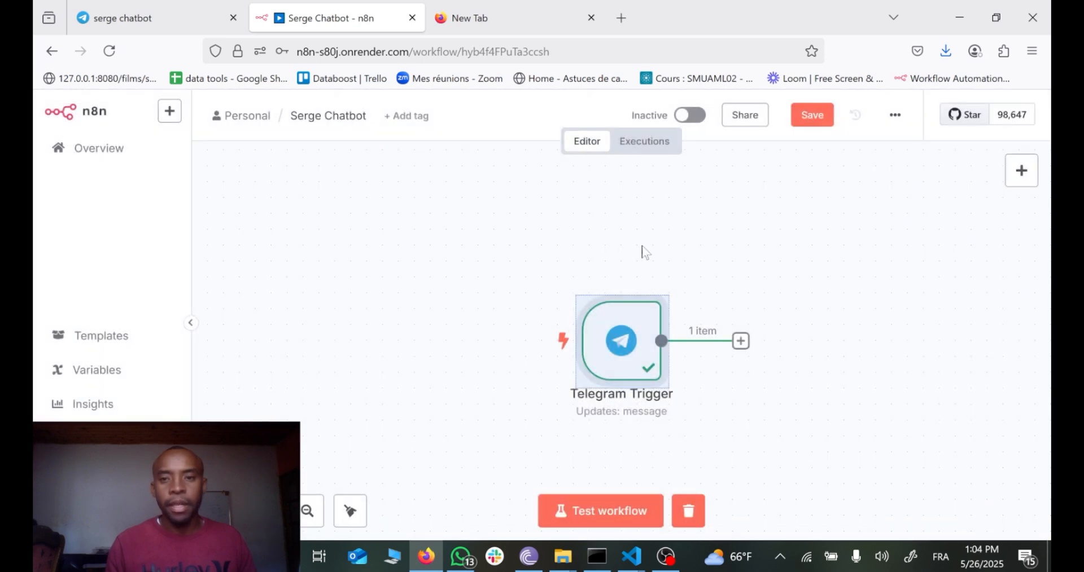
click(741, 344)
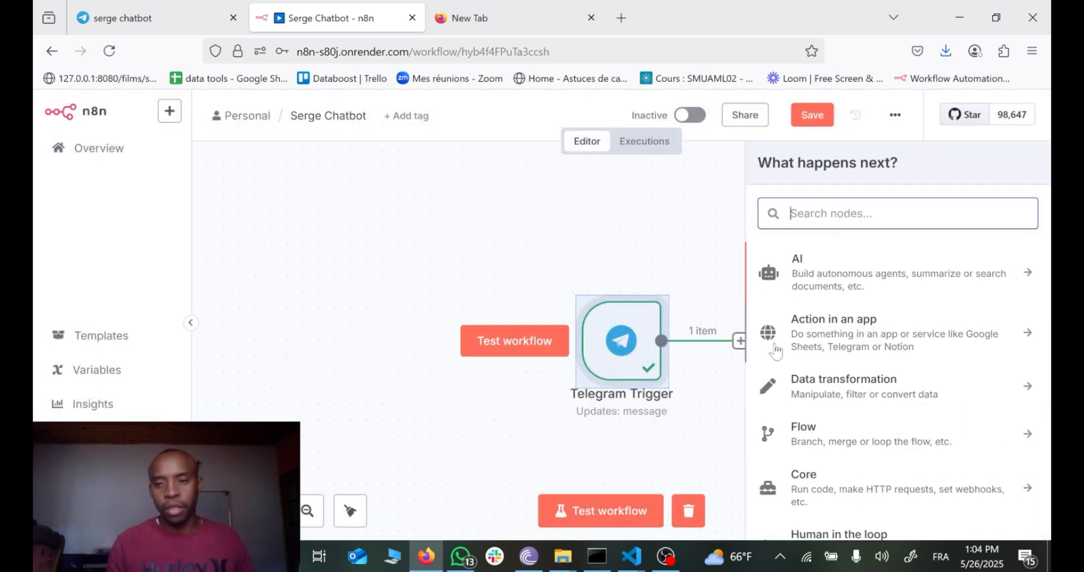
click(800, 278)
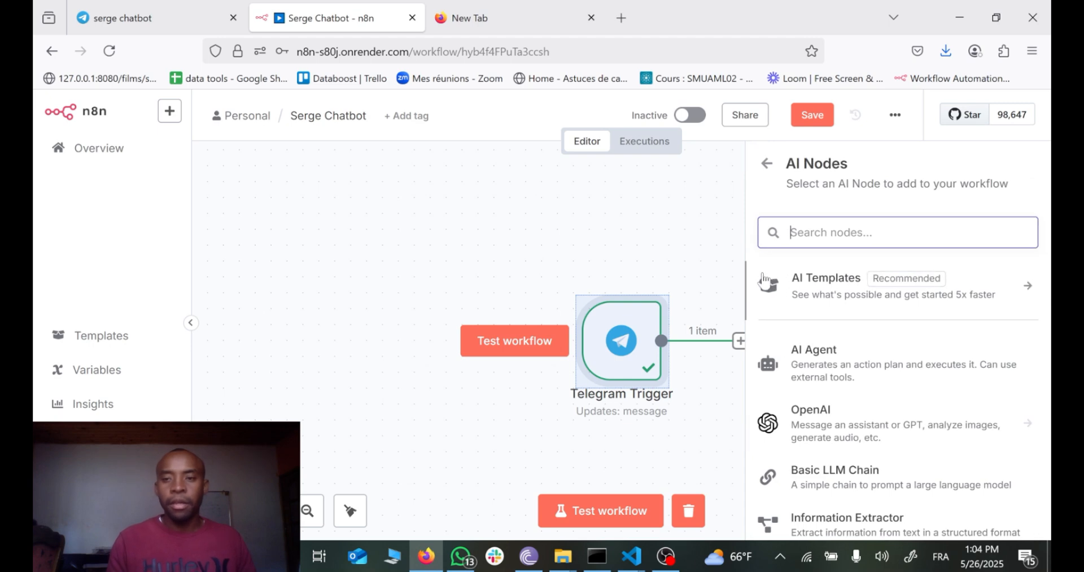
click(800, 370)
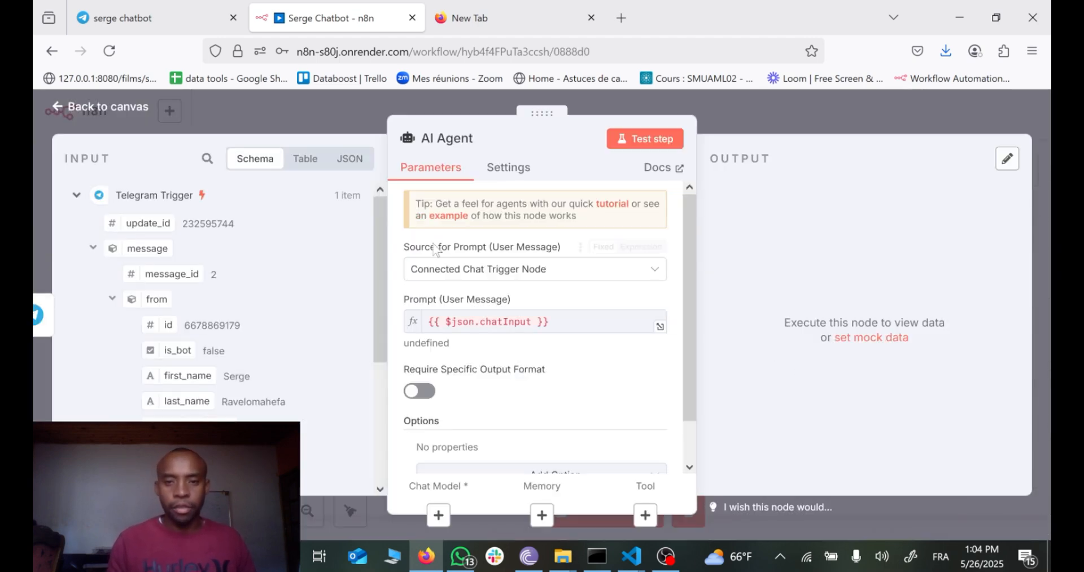
Set the AI Agent's prompt source to "Define below" and map the trigger's message text, {{ $json.message.text }}, as the prompt.
click(591, 327)
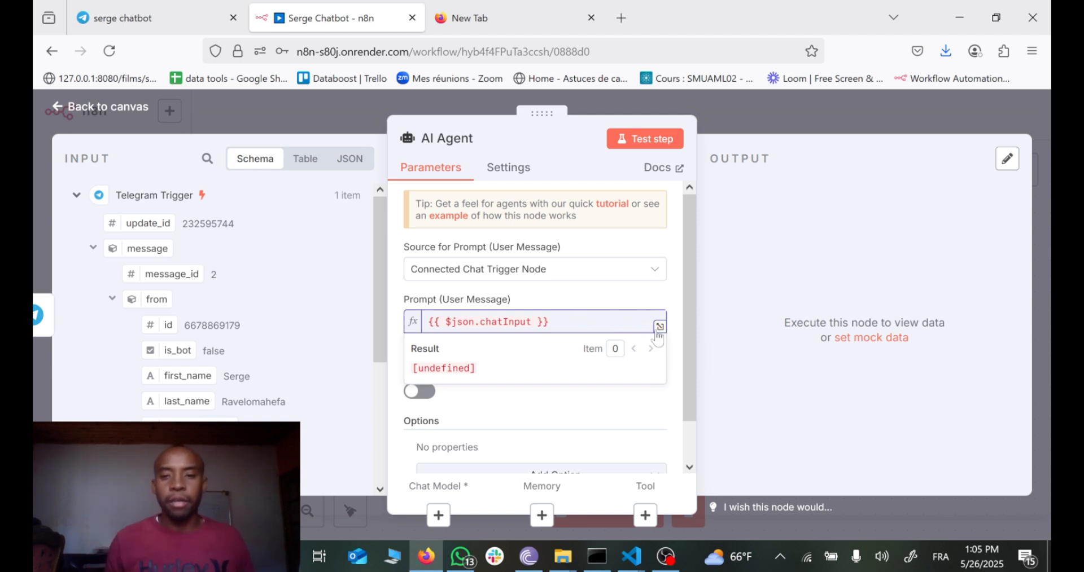
click(523, 273)
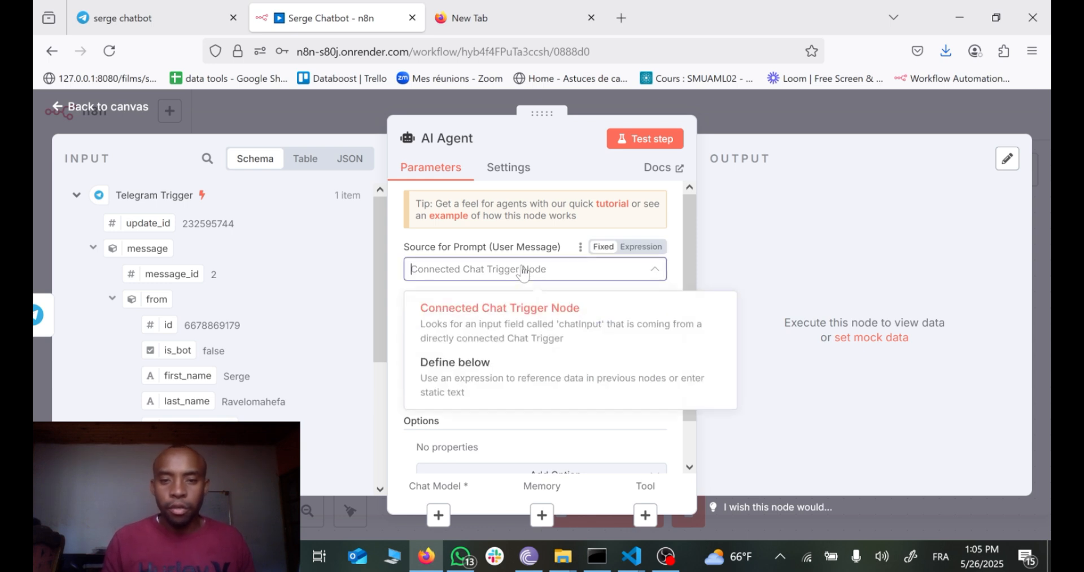
click(462, 377)
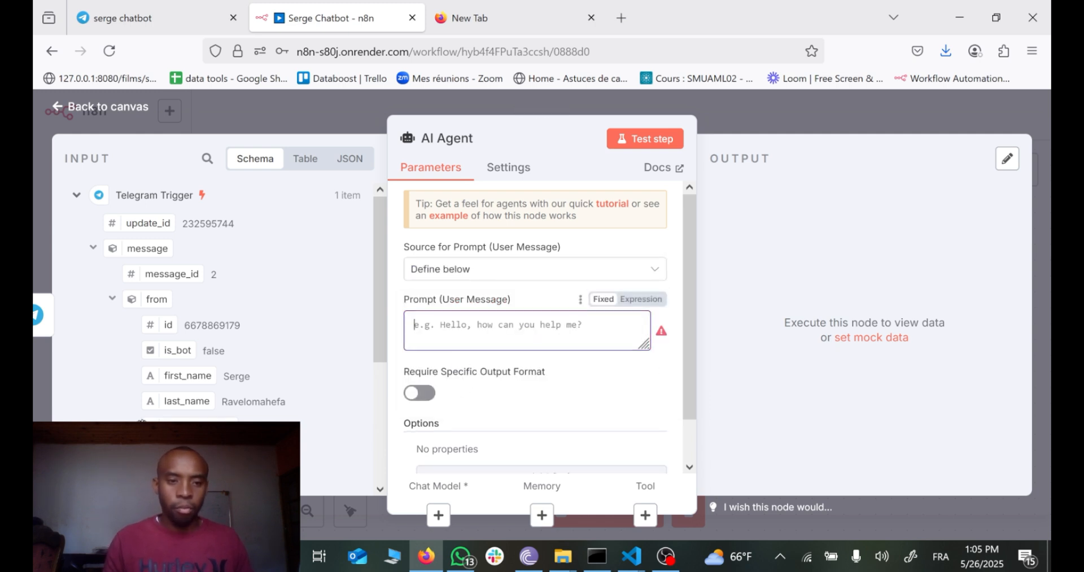
scroll(215, 305, down, 3)
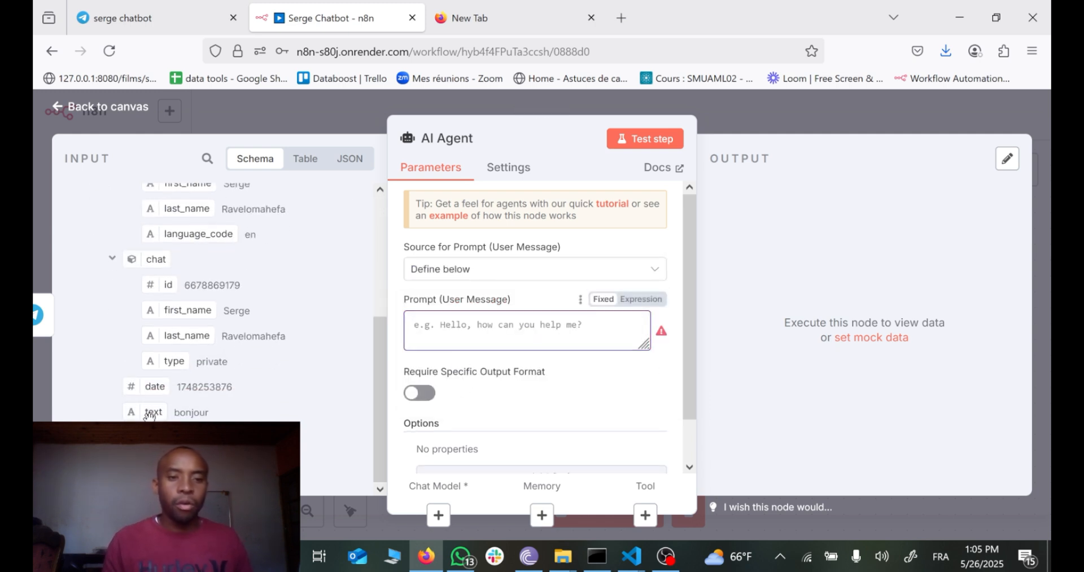
drag(148, 416, 470, 326)
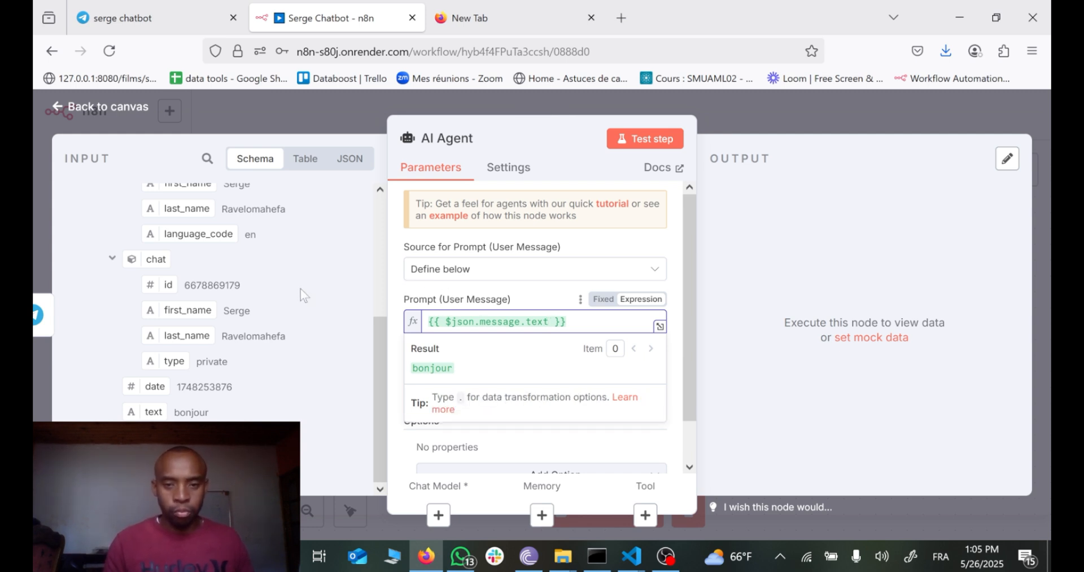
click(340, 111)
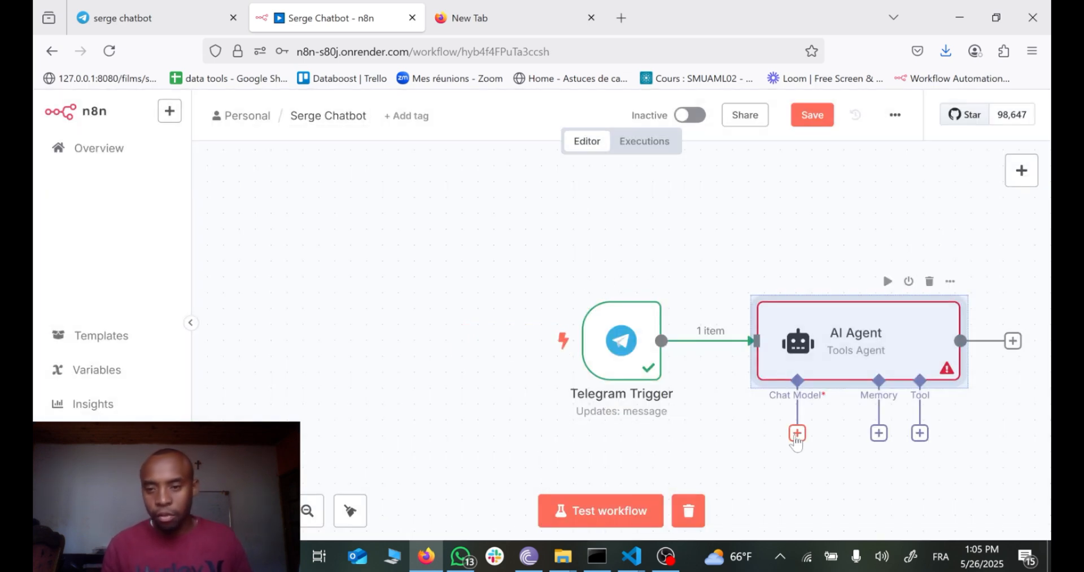
Attach an OpenRouter Chat Model to the AI Agent and place it just below the agent's chat model connector.
click(796, 434)
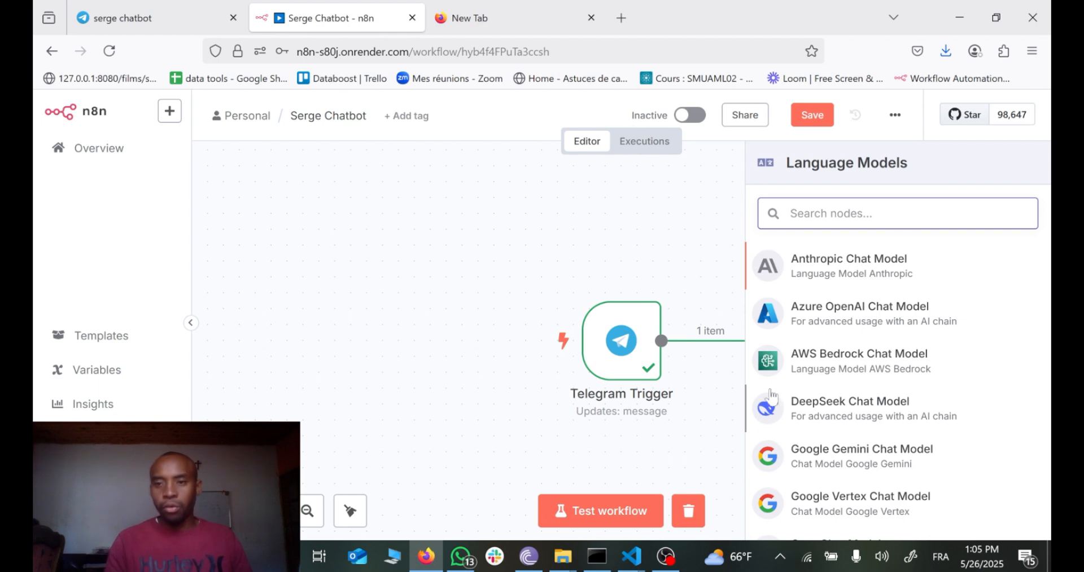
scroll(808, 406, down, 5)
click(791, 389)
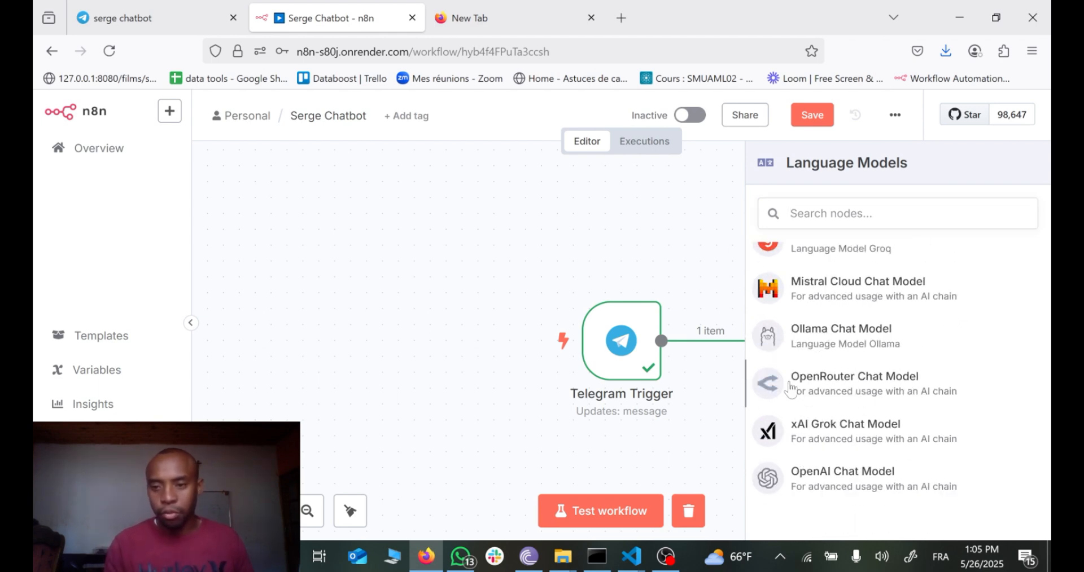
double_click(789, 387)
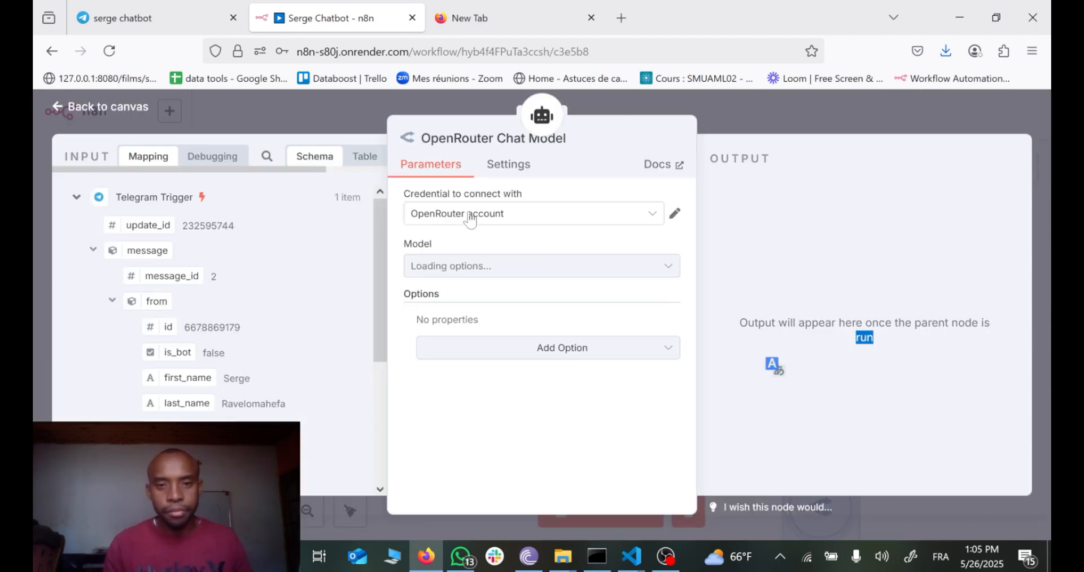
click(350, 107)
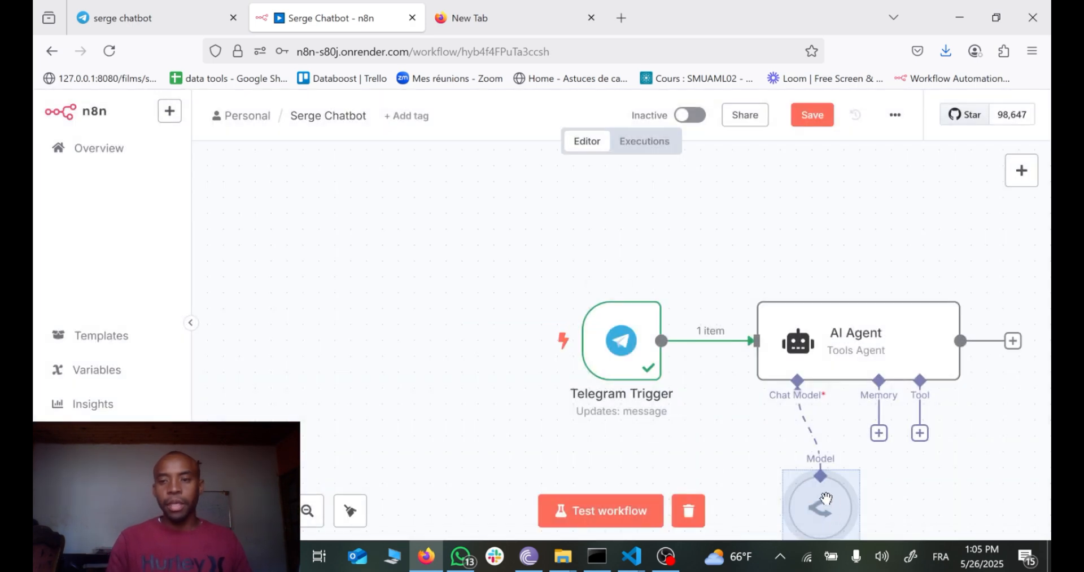
drag(803, 489, 804, 465)
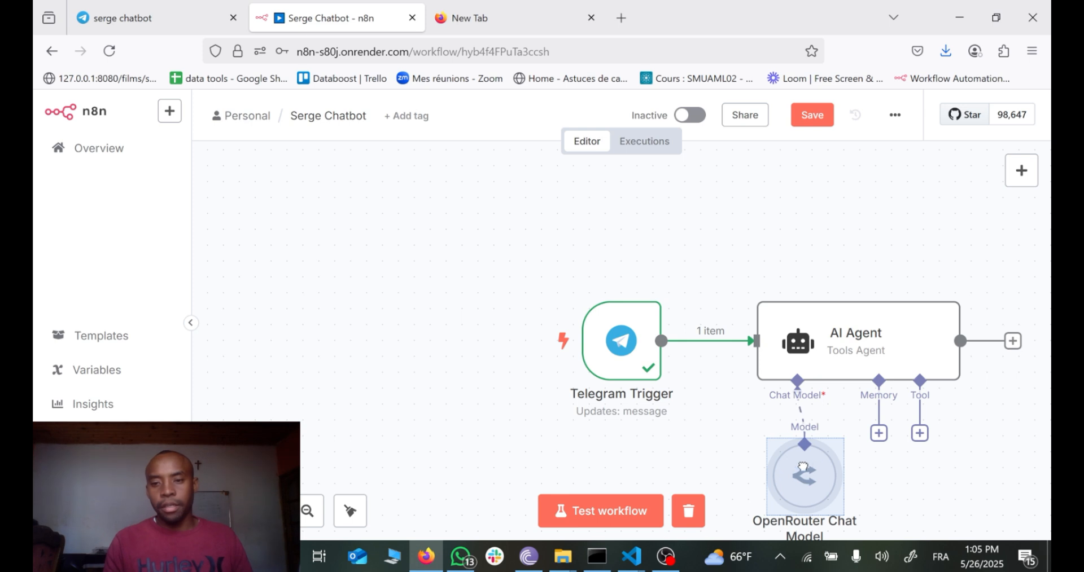
Attach a Simple Memory to the AI Agent and set its Session ID to "Define below".
click(878, 434)
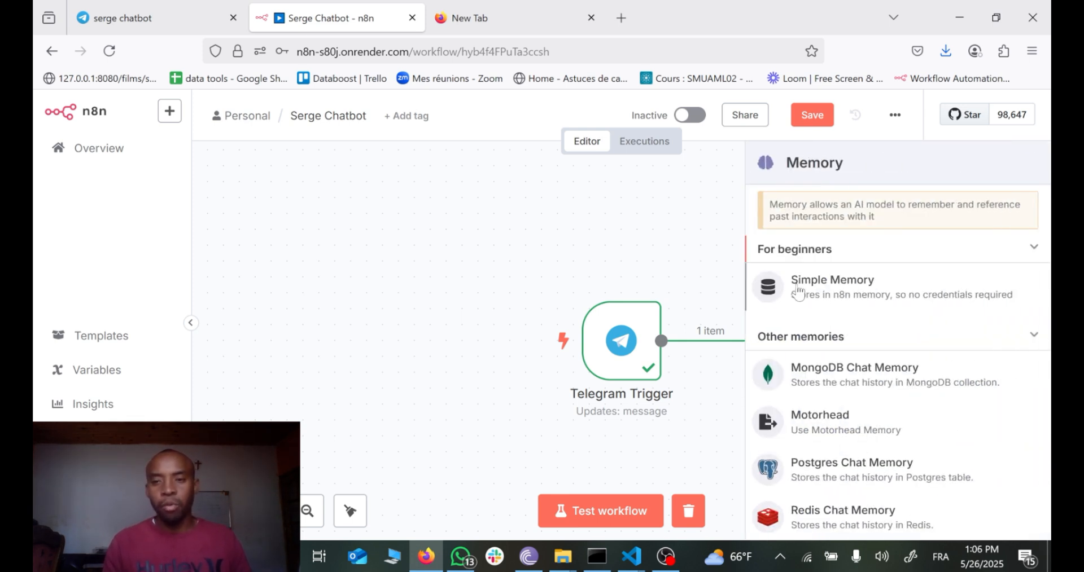
click(798, 288)
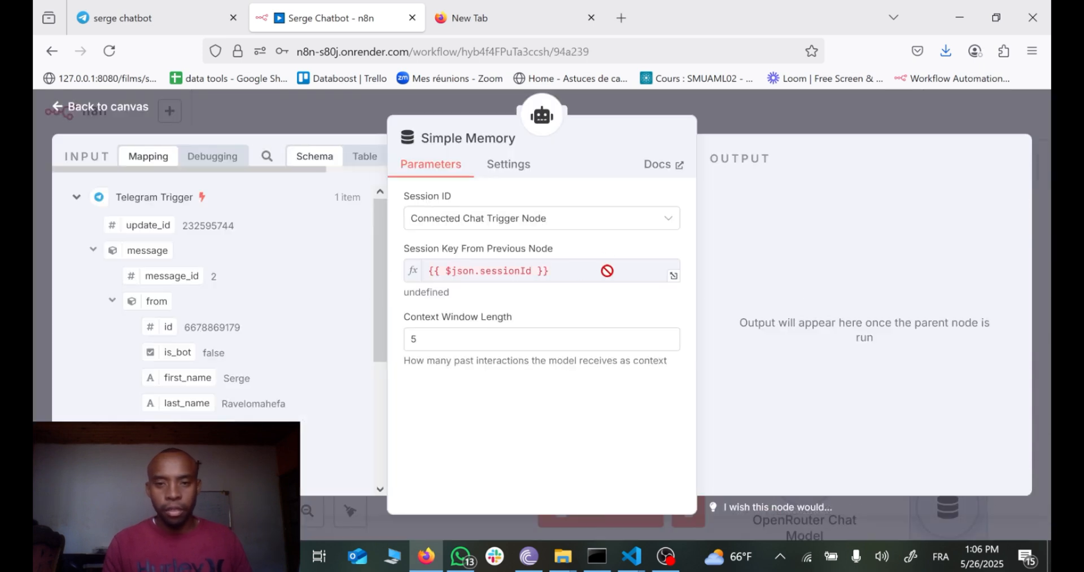
click(587, 228)
click(497, 316)
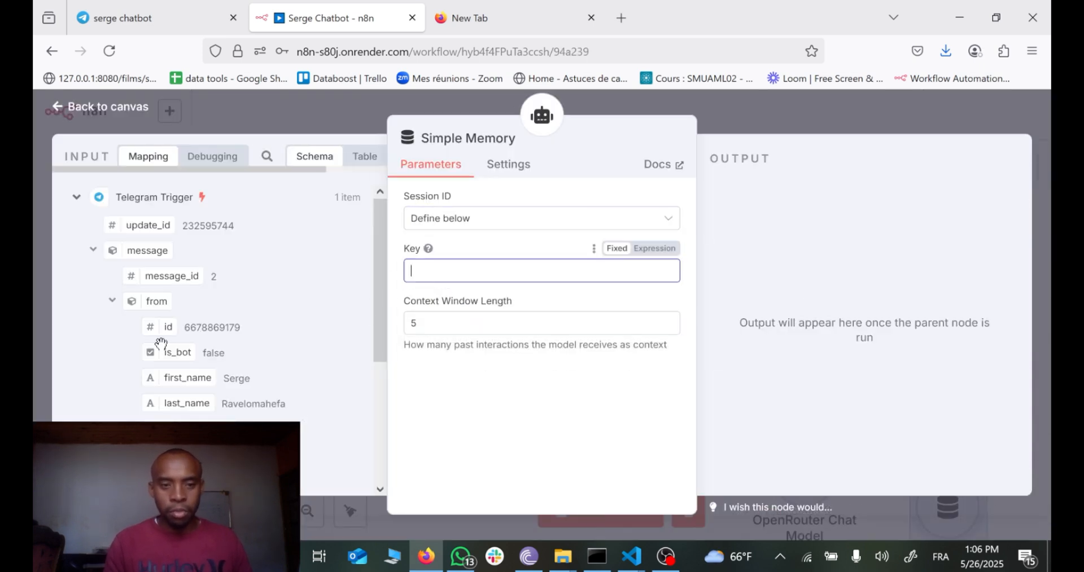
Map the chat's id from the Telegram Trigger, {{ $json.message.chat.id }}, as the Simple Memory's session key and return to the canvas.
scroll(213, 403, down, 5)
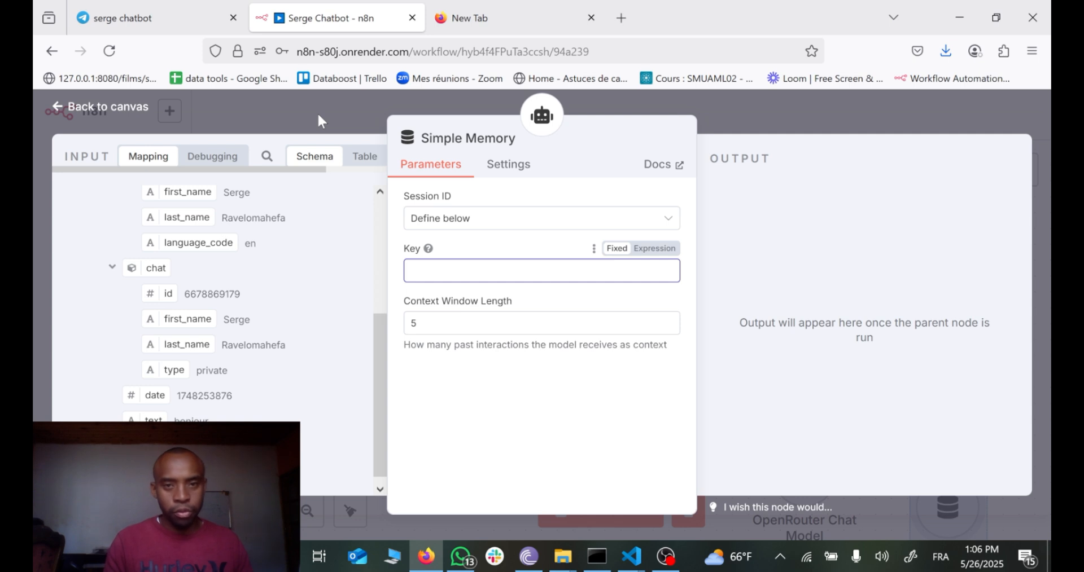
mouse_move(119, 3)
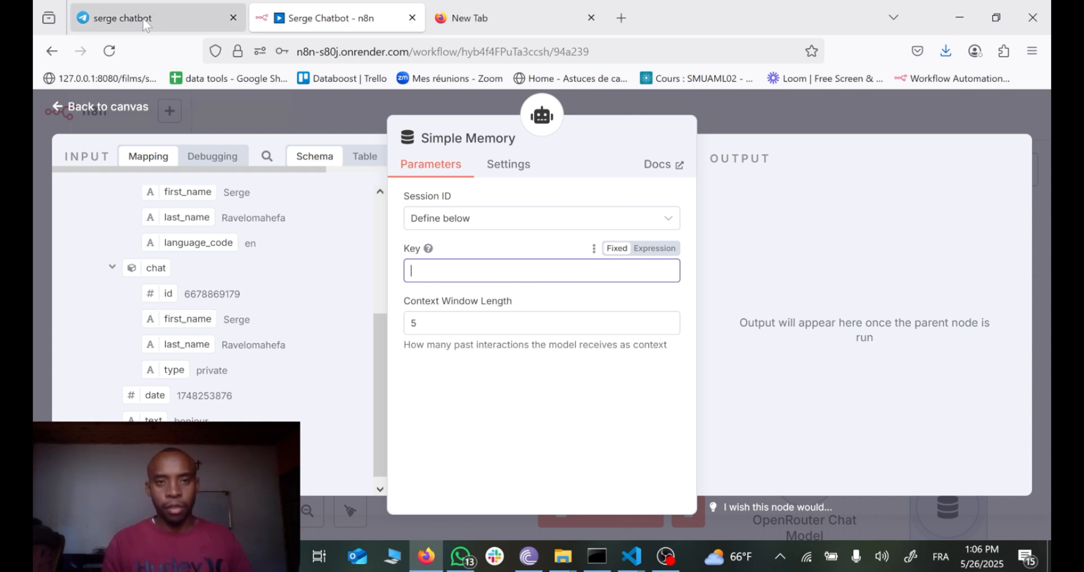
mouse_move(145, 22)
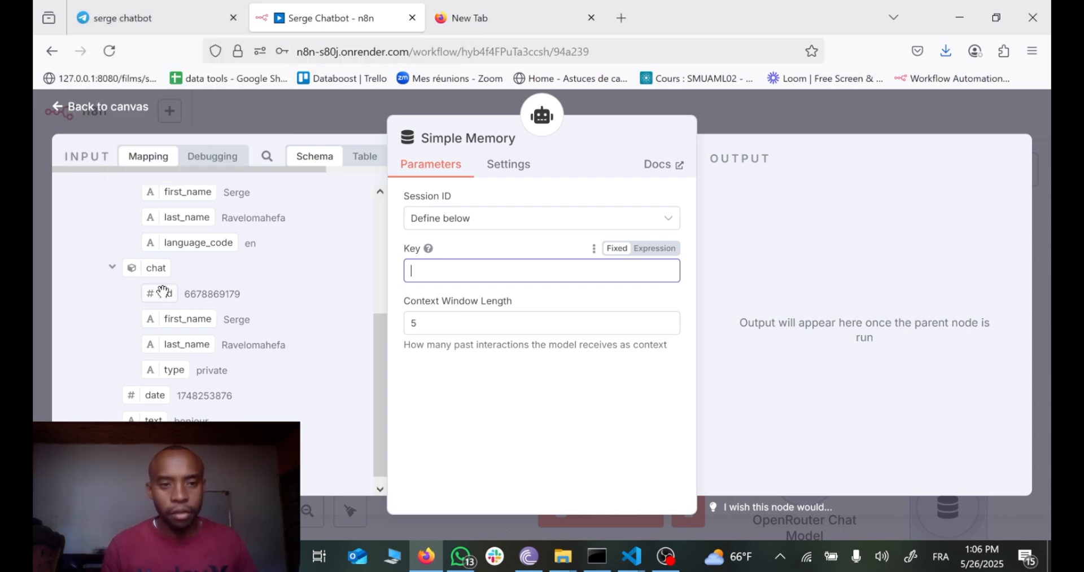
scroll(161, 296, up, 3)
scroll(146, 344, down, 2)
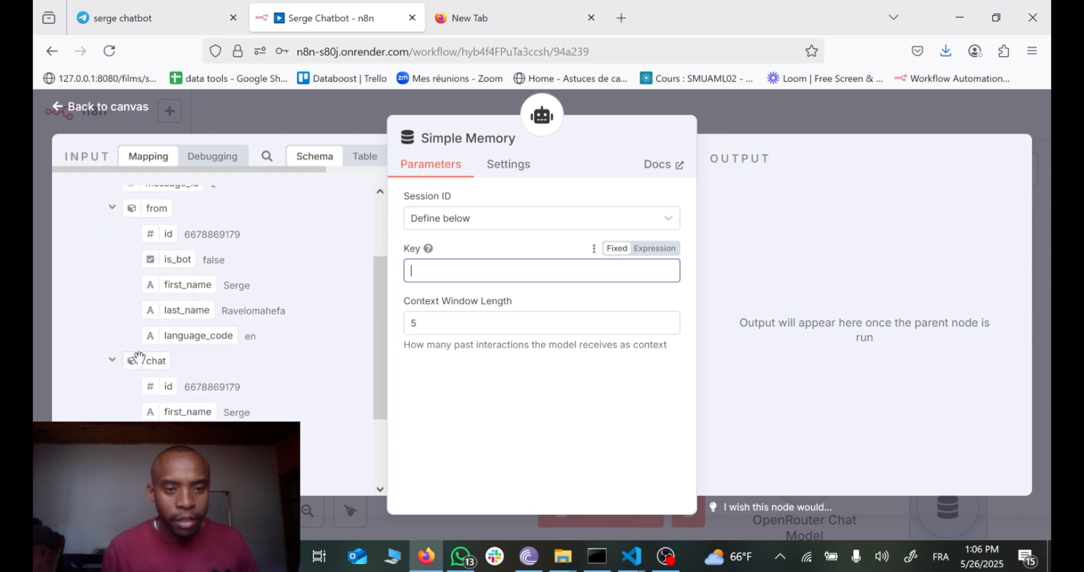
scroll(149, 367, up, 1)
scroll(154, 384, down, 3)
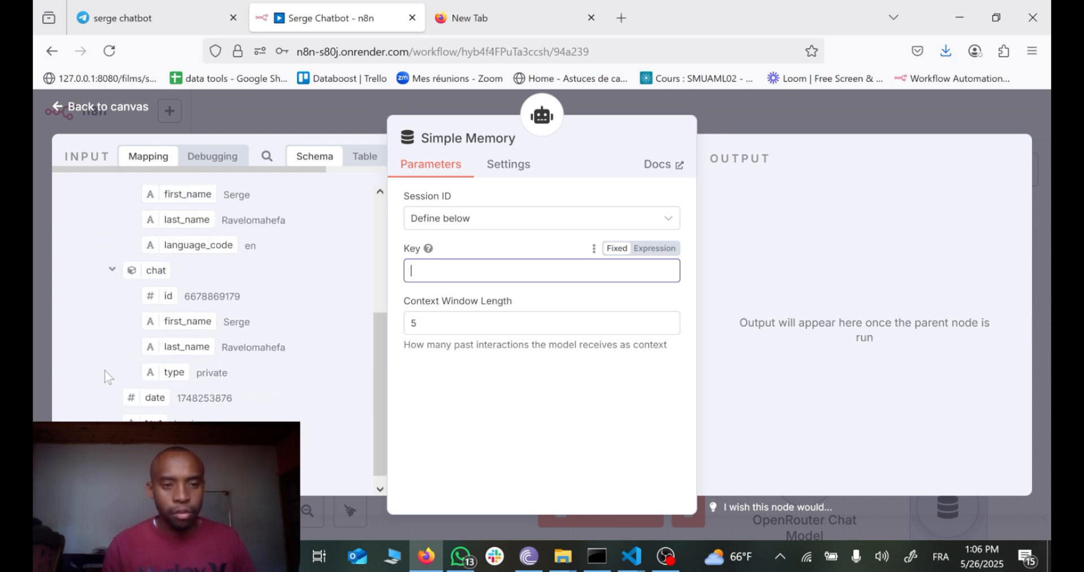
scroll(104, 370, up, 3)
scroll(170, 384, down, 2)
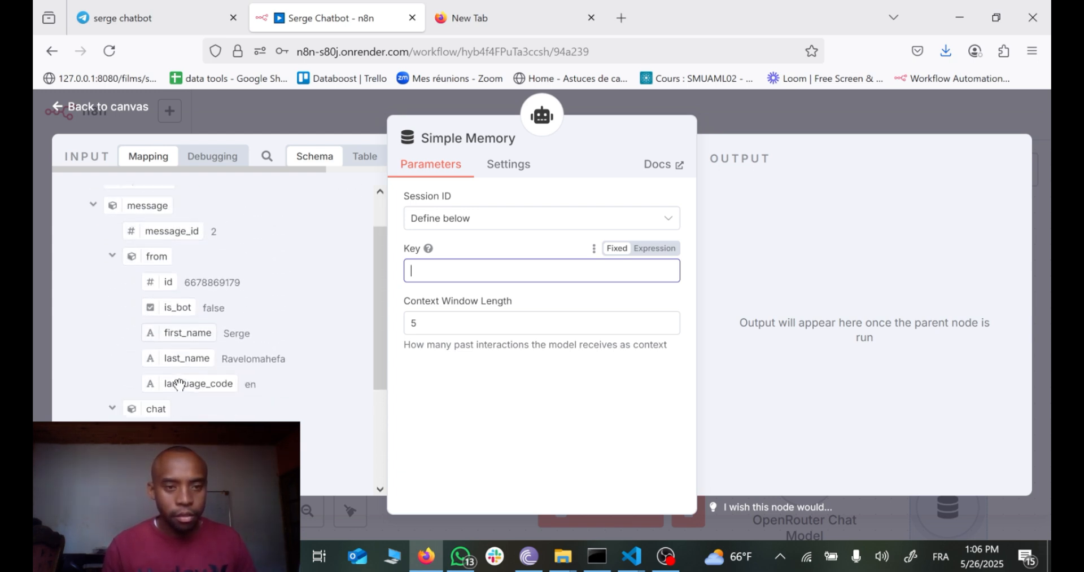
drag(161, 387, 428, 277)
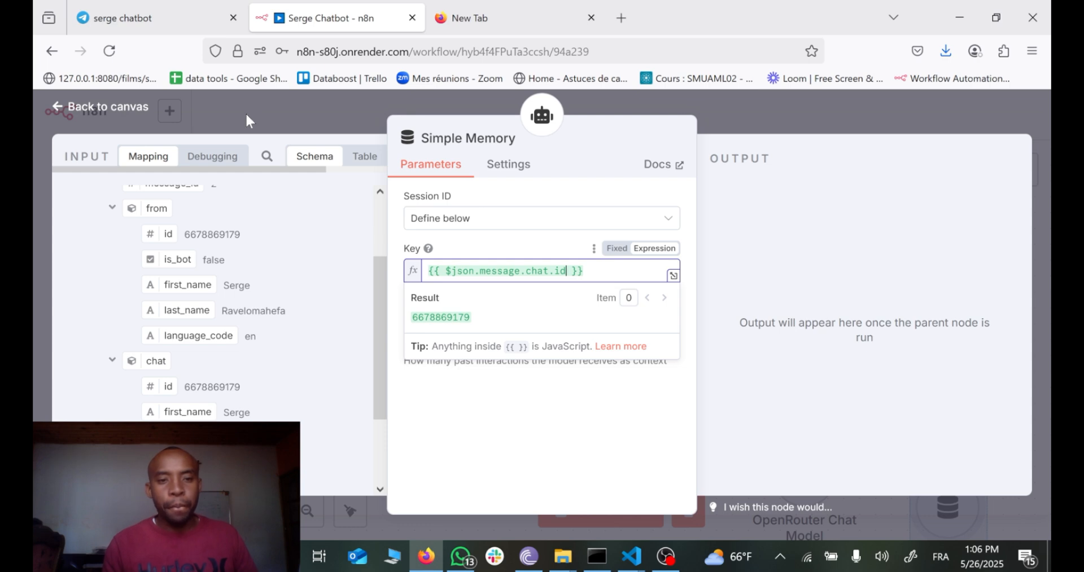
click(282, 100)
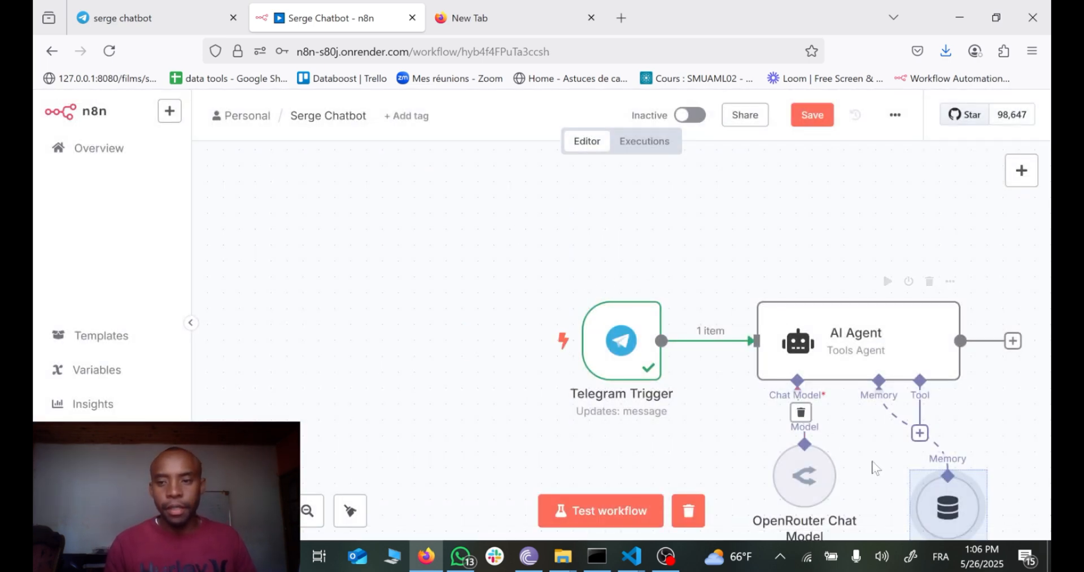
Arrange the Simple Memory and OpenRouter Chat Model nodes side by side beneath the AI Agent.
drag(938, 504, 858, 439)
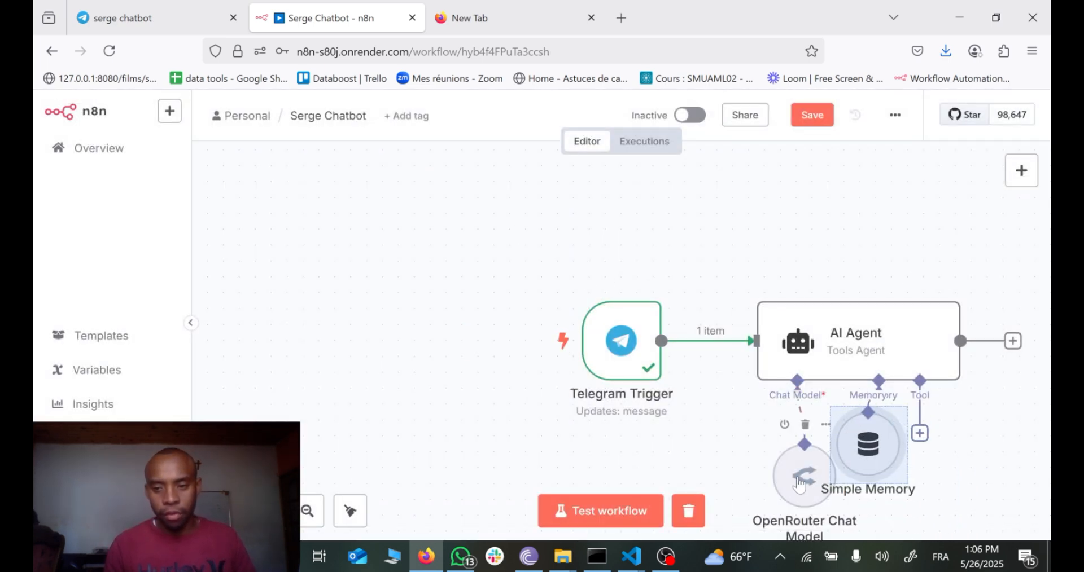
drag(795, 477, 780, 444)
drag(868, 444, 868, 460)
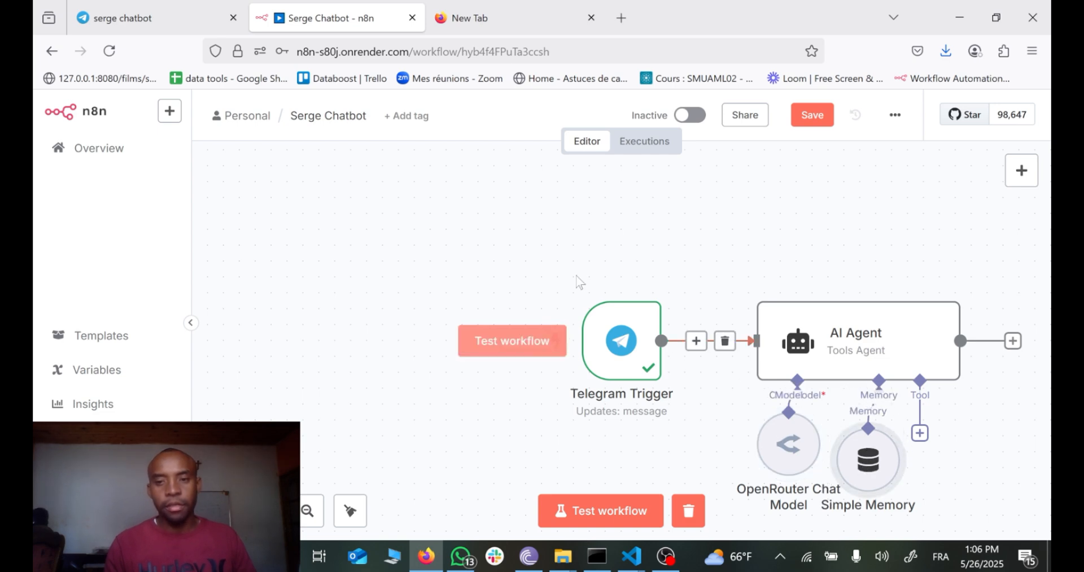
Start a test run of the Serge Chatbot workflow in n8n.
click(158, 10)
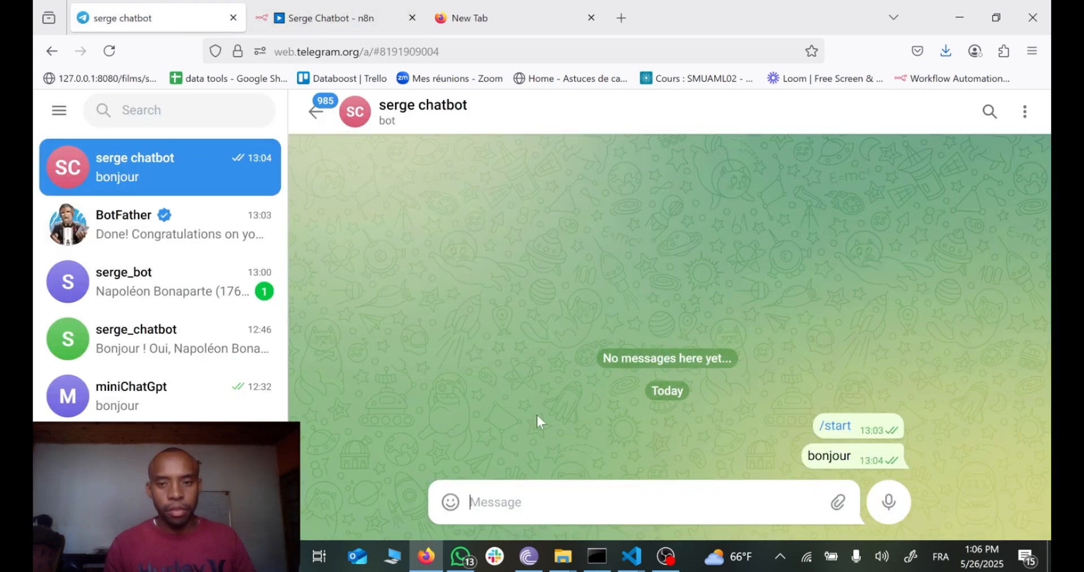
click(384, 17)
click(600, 511)
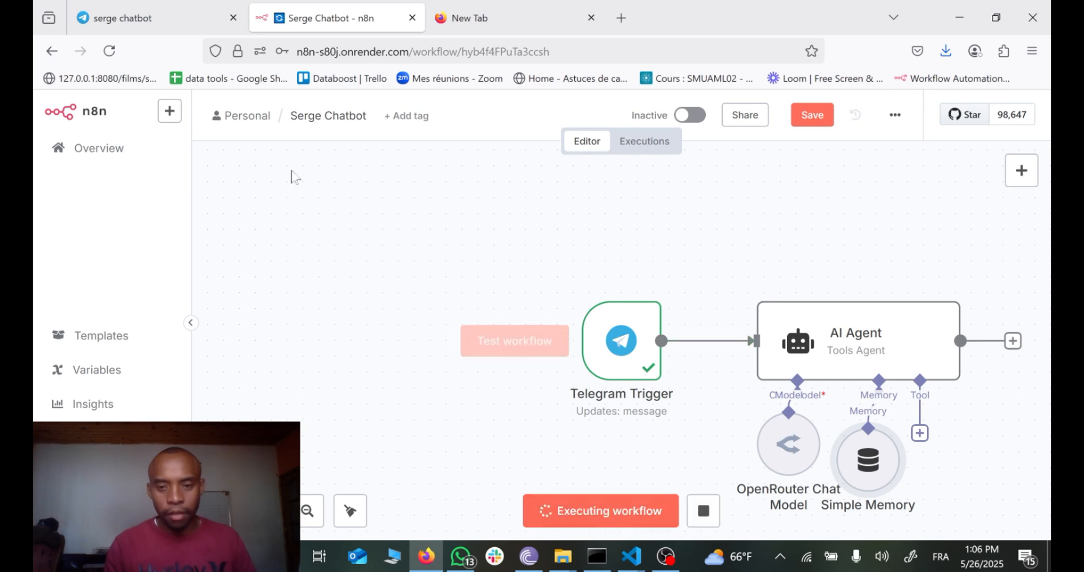
Switch to the serge chatbot conversation in Telegram and send the message "bonjour comment ça va?".
click(168, 18)
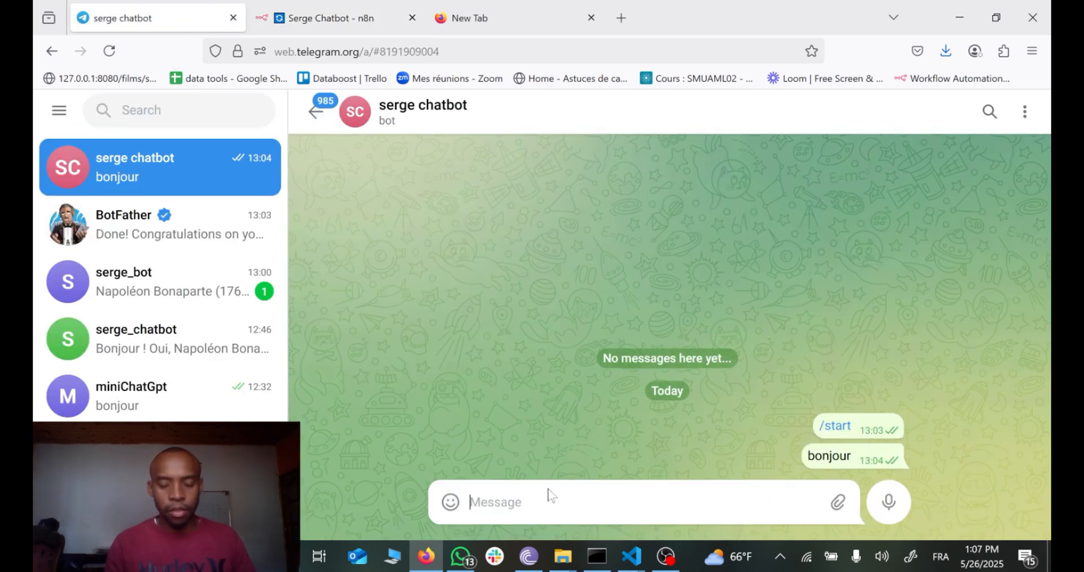
text(bonj)
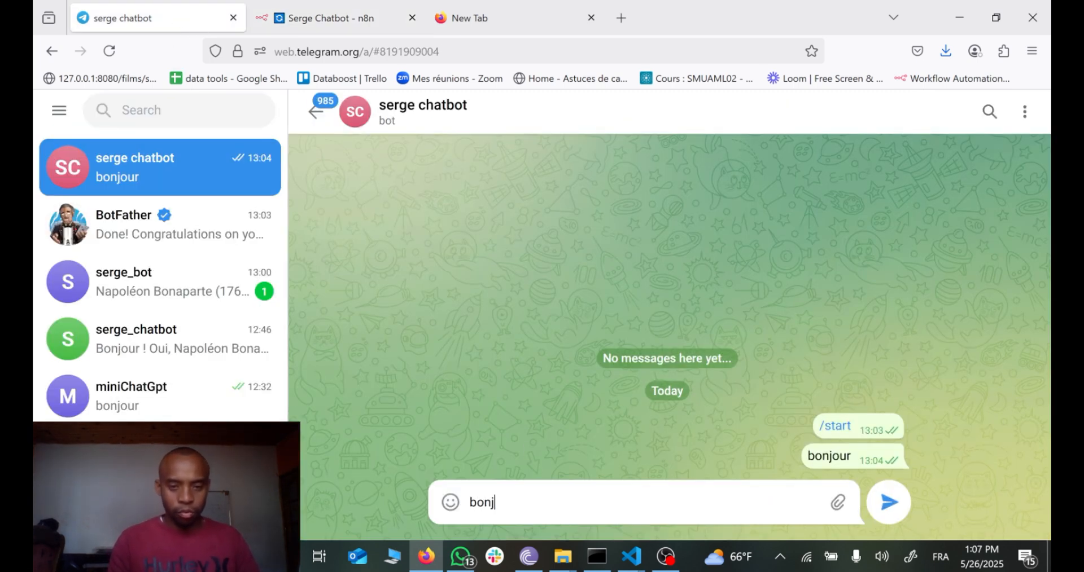
text(our comment cava)
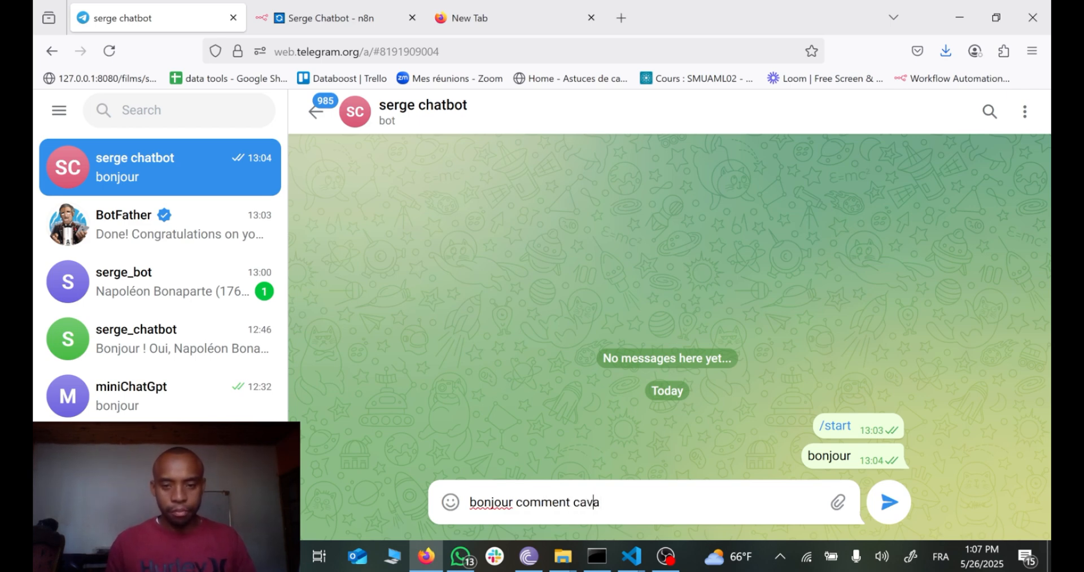
key(BackSpace)
text(ç)
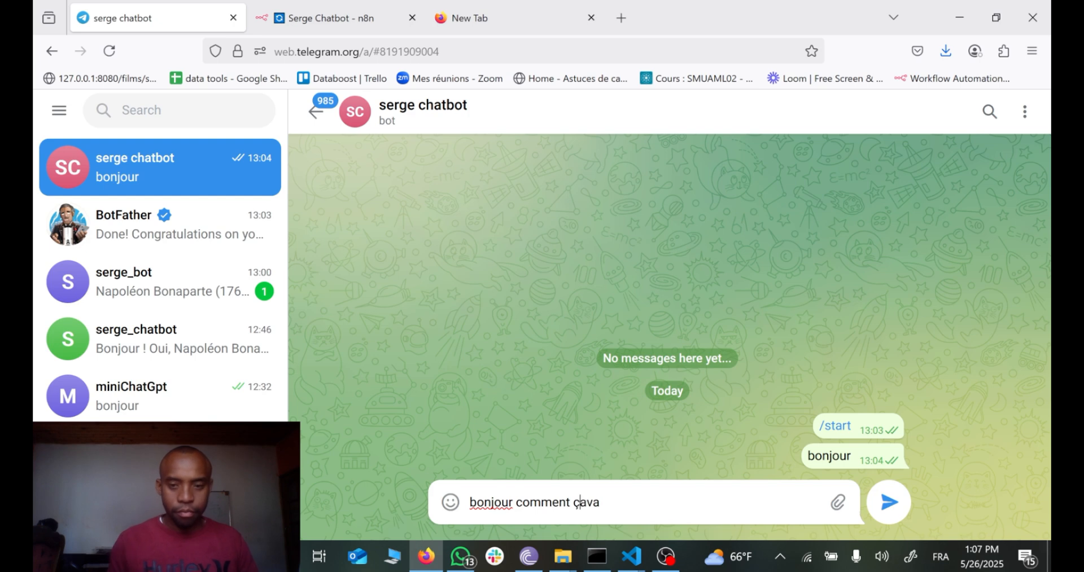
key(Right)
key(Right)
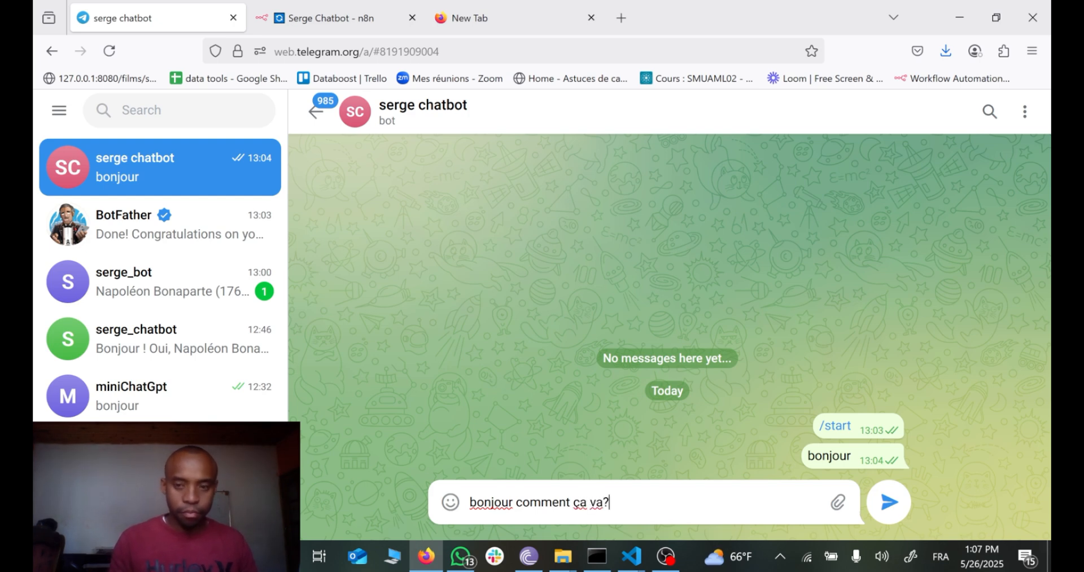
text(?)
key(Return)
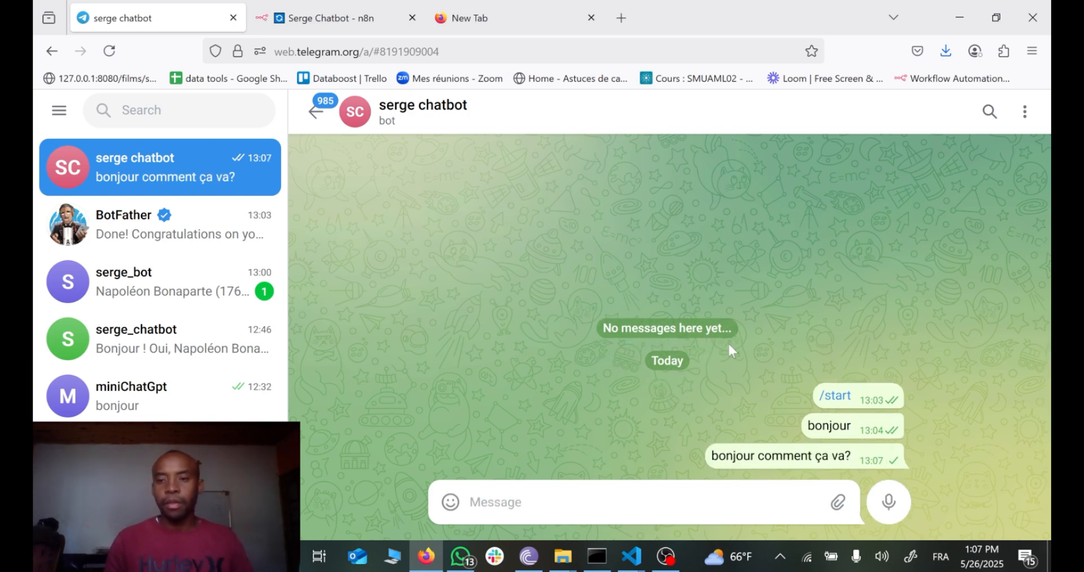
Return to the n8n workflow and check the AI Agent's output for the test message.
key(ctrl+Tab)
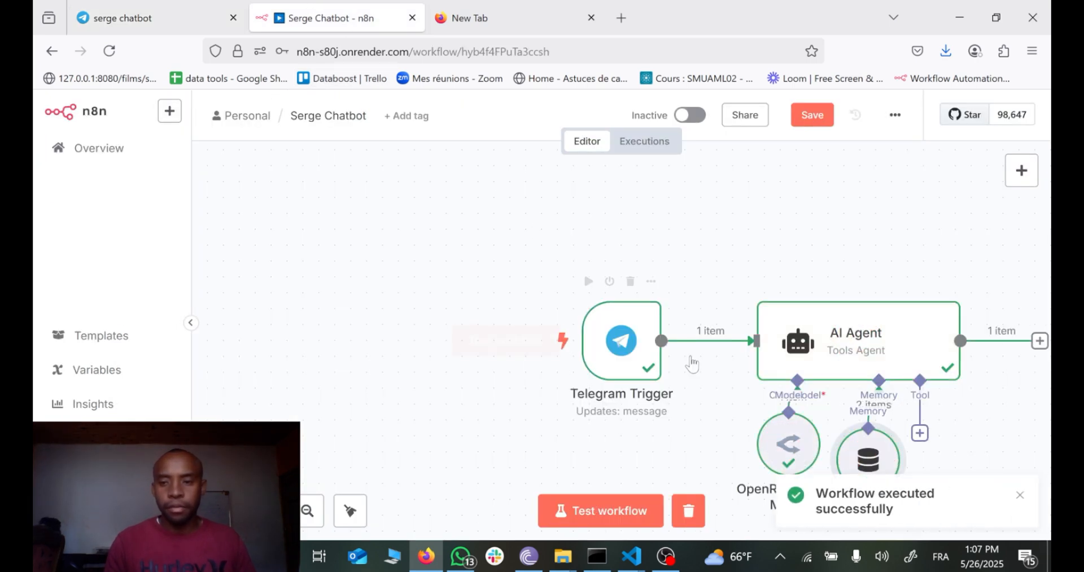
double_click(928, 340)
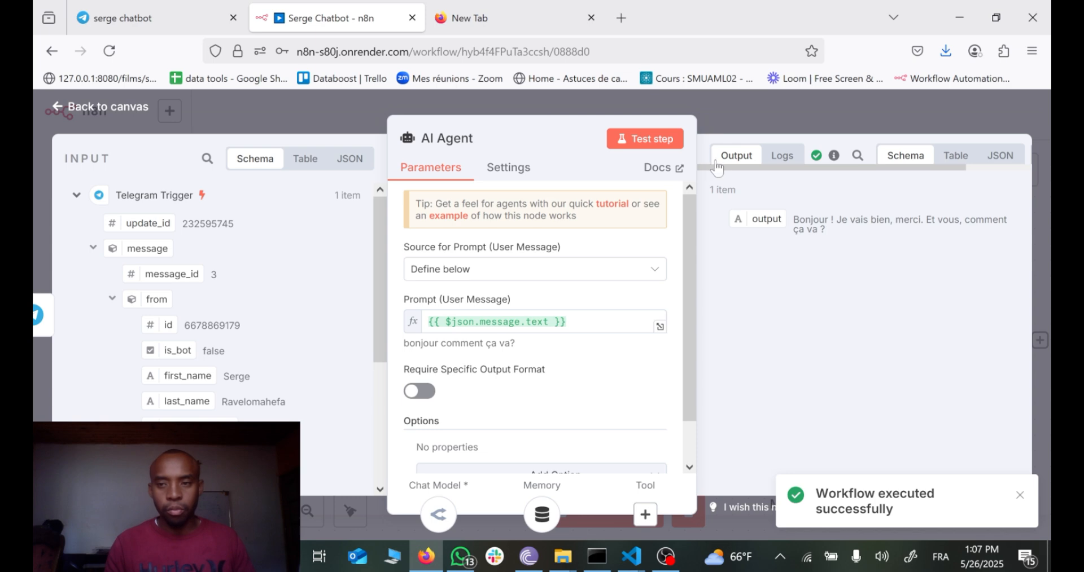
click(332, 103)
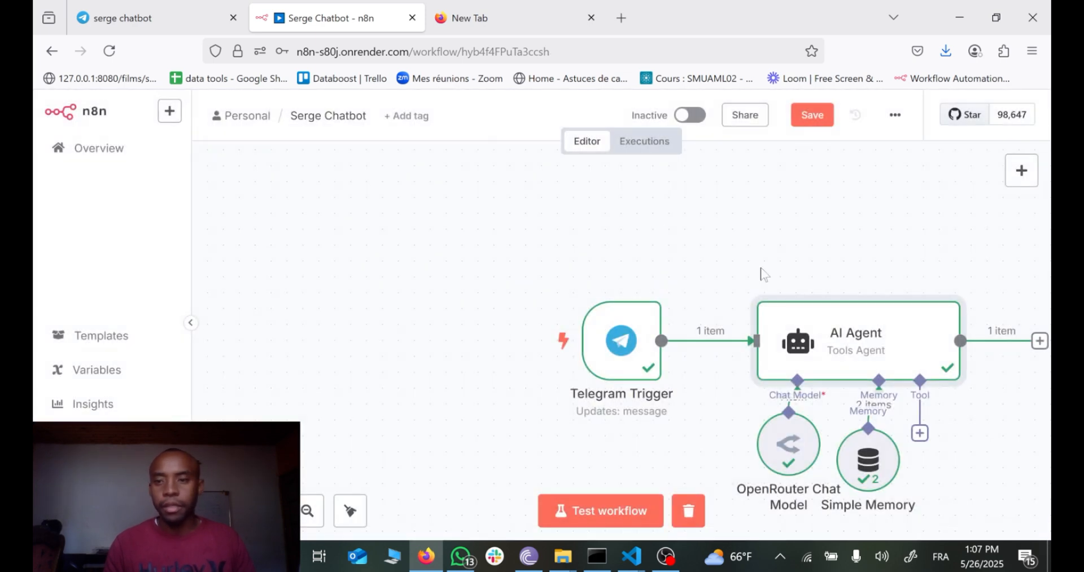
Move the Simple Memory and OpenRouter Chat Model nodes lower and align them side by side beneath the AI Agent.
drag(766, 234, 438, 199)
drag(530, 446, 531, 457)
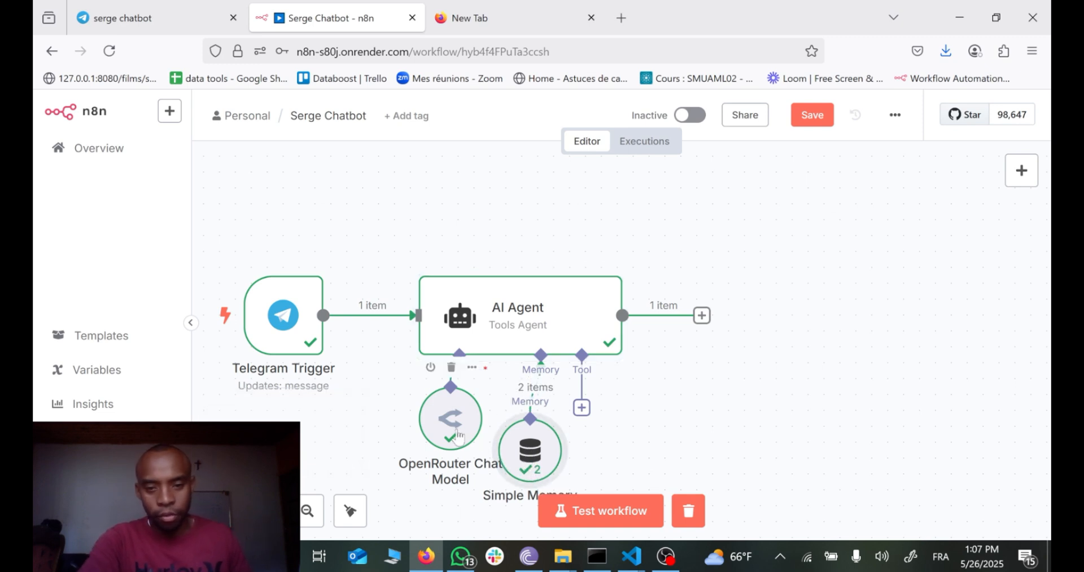
drag(454, 431, 454, 458)
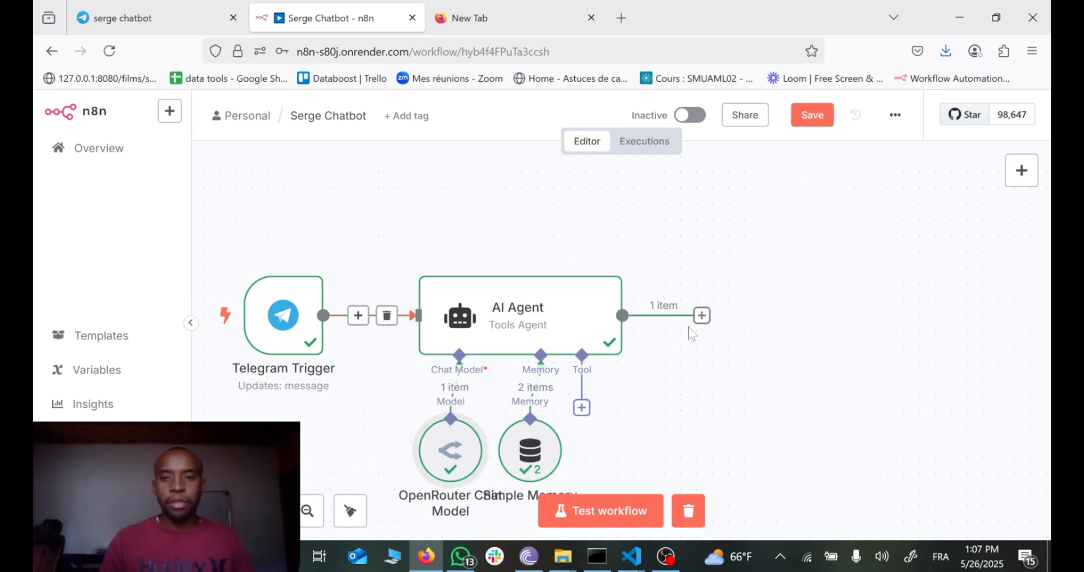
Add a Telegram node with the "Send a text message" action after the AI Agent.
click(702, 316)
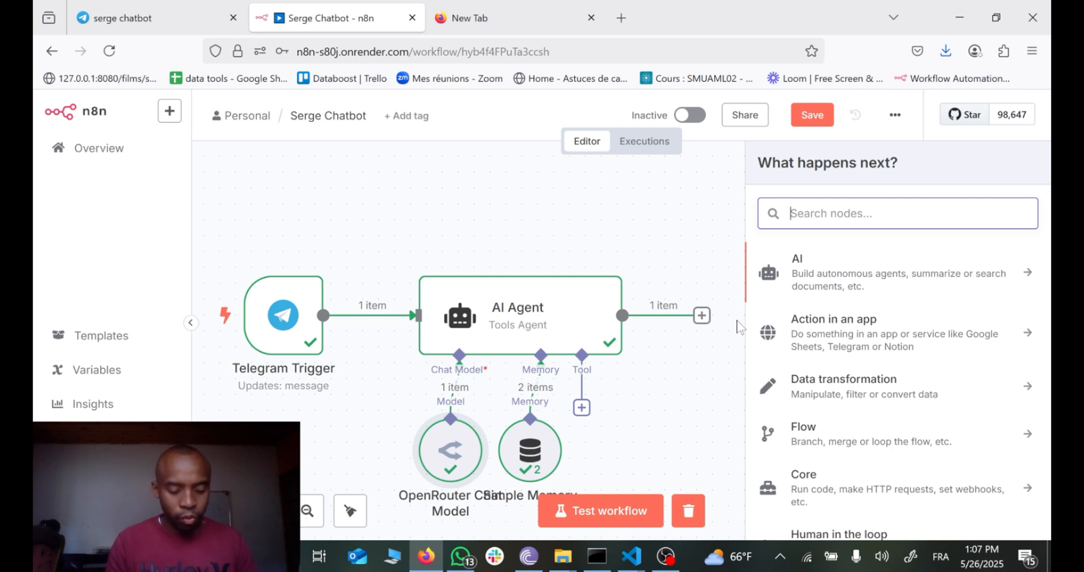
text(t)
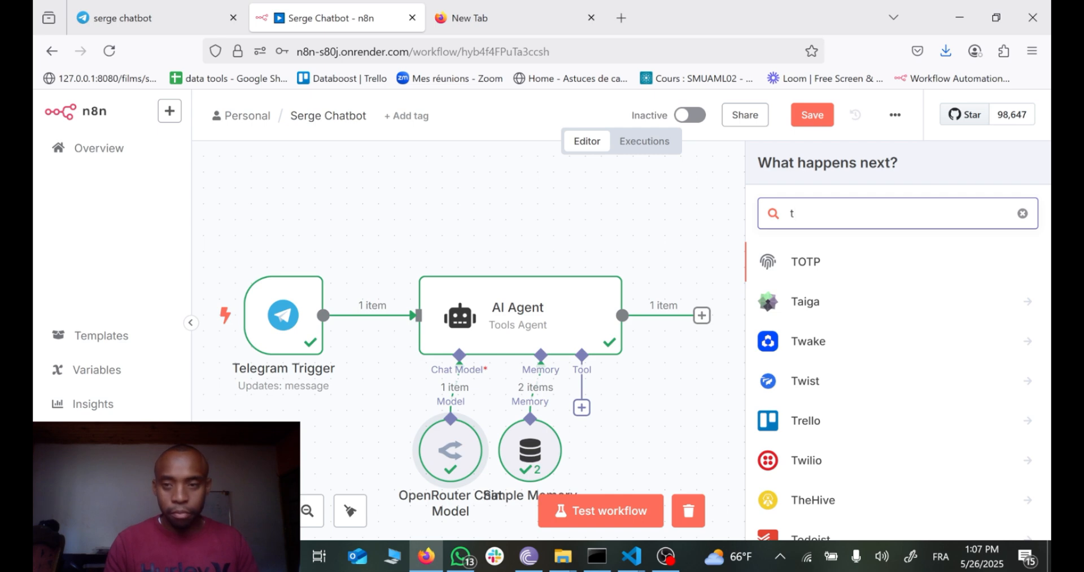
text(ele)
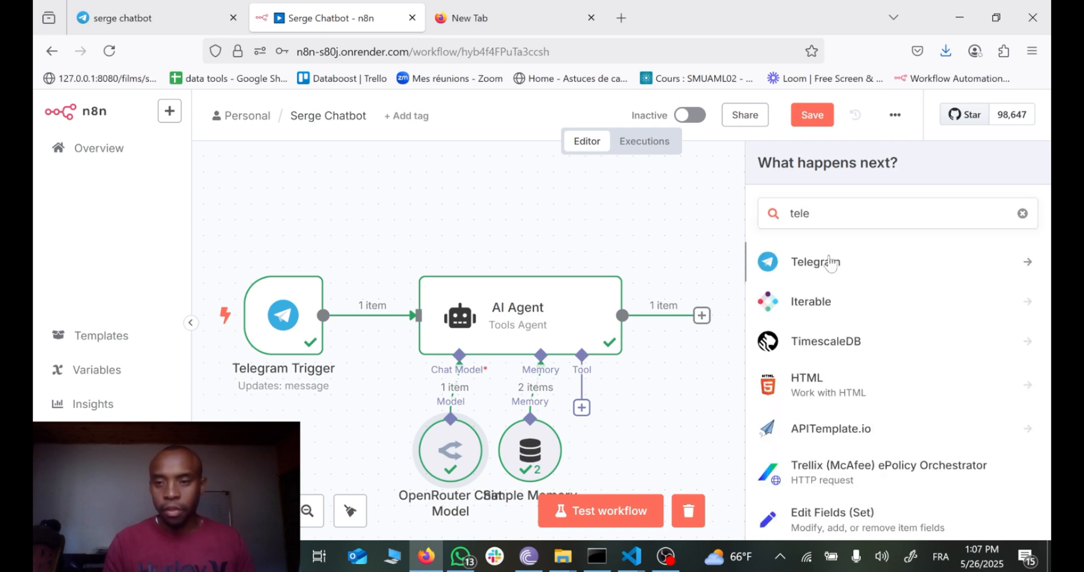
click(830, 263)
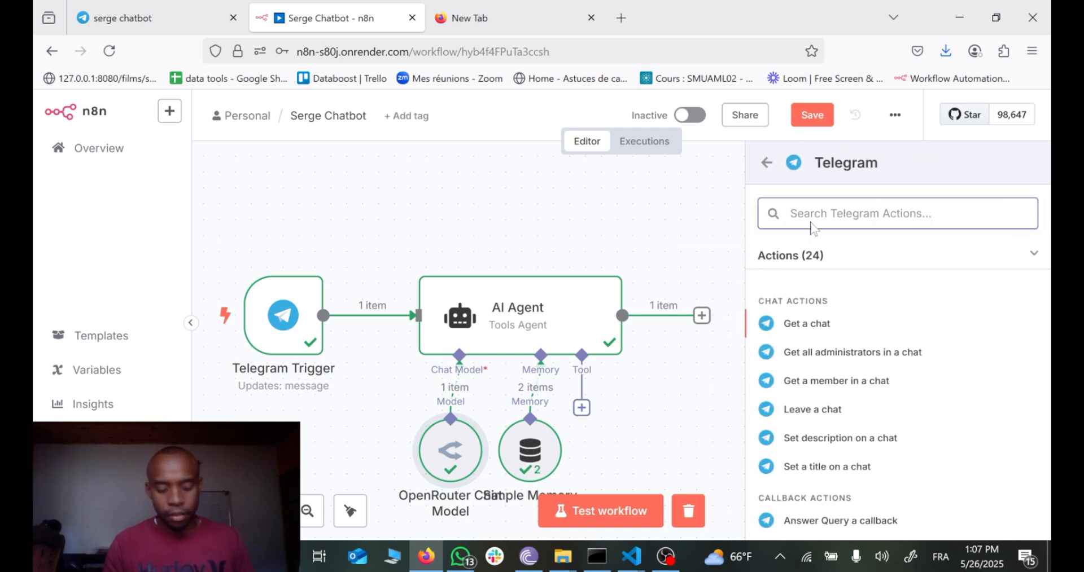
text(send)
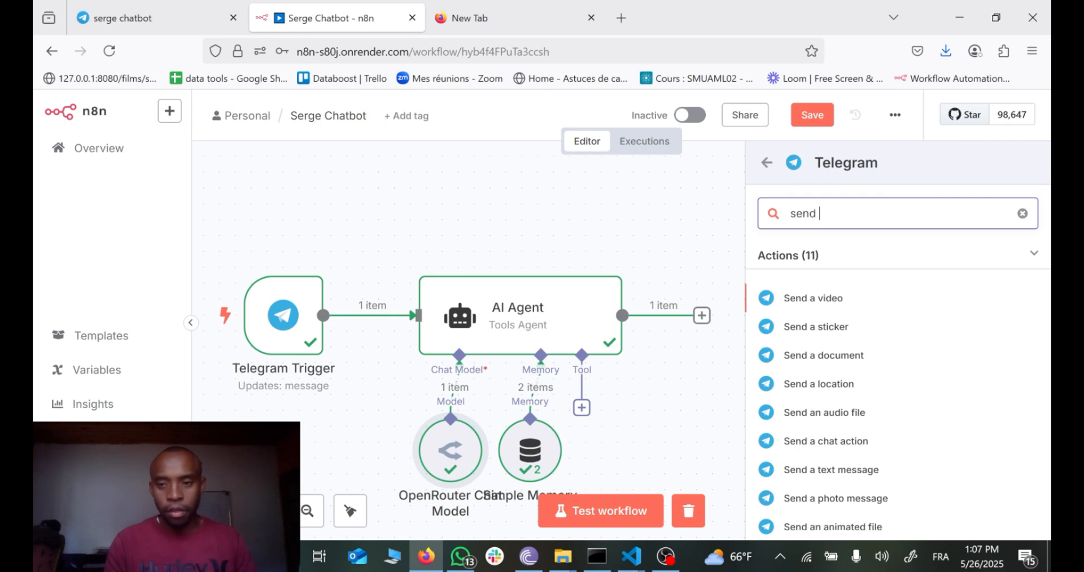
text( tex)
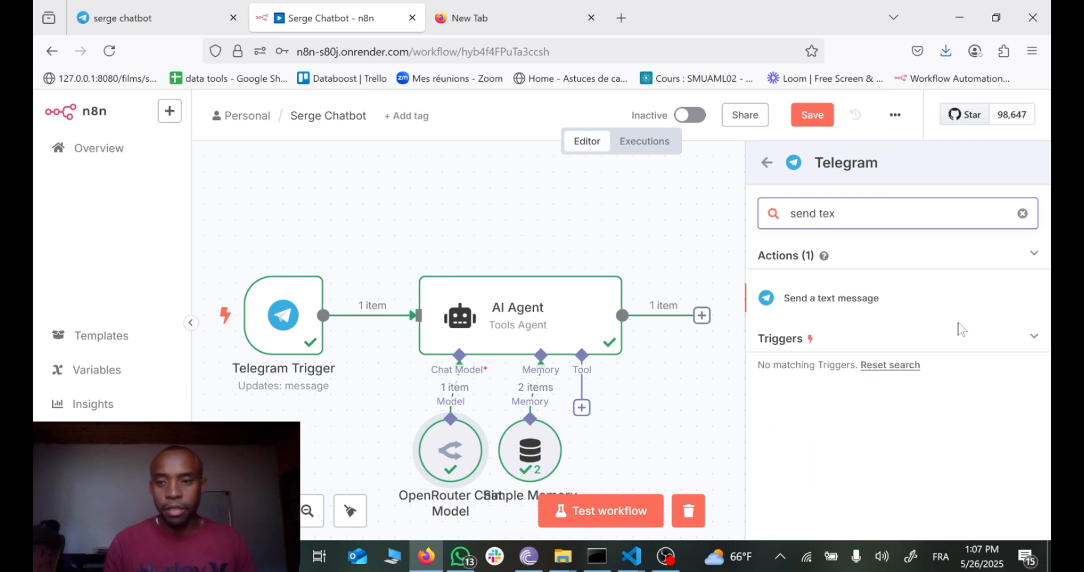
click(848, 305)
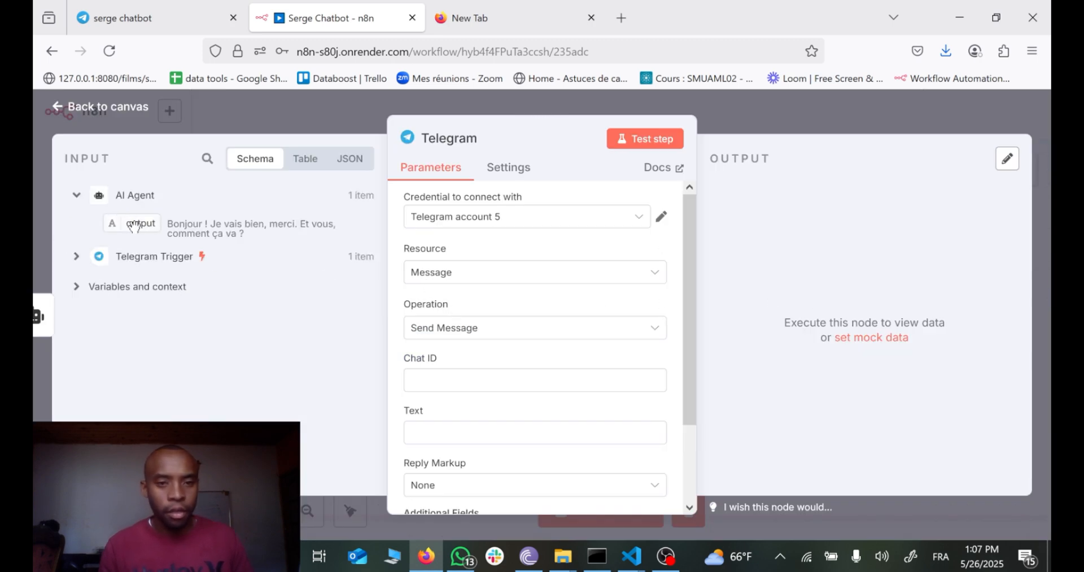
Map the Telegram node's Chat ID to {{ $('Telegram Trigger').item.json.message.from.id }} and its Text to the AI Agent's {{ $json.output }}.
click(76, 257)
drag(164, 389, 439, 386)
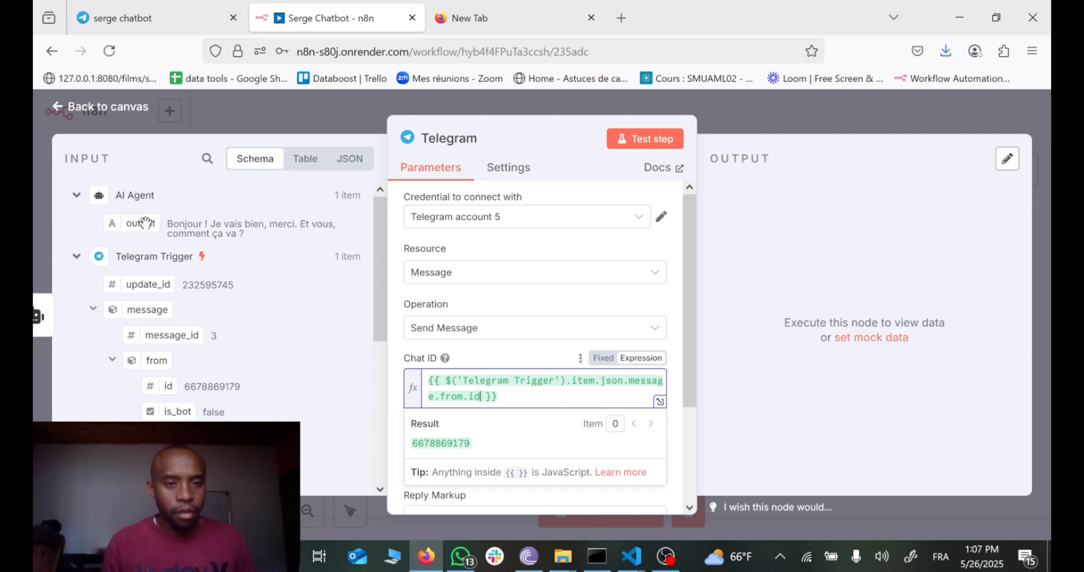
drag(141, 222, 476, 471)
scroll(524, 419, down, 3)
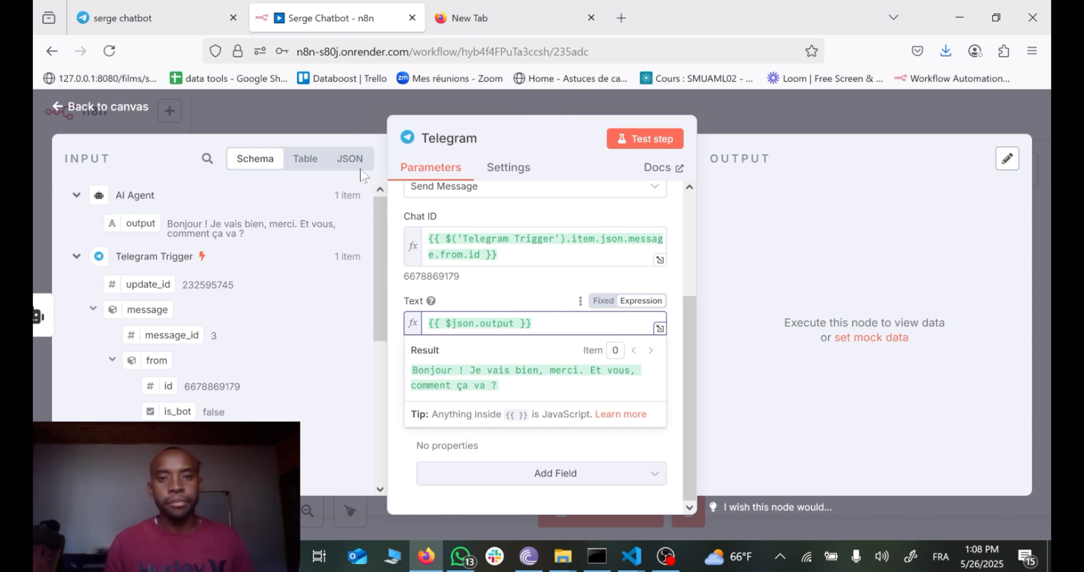
Test the Telegram send-message node on its own and check the bot's reply in the Telegram chat.
click(644, 139)
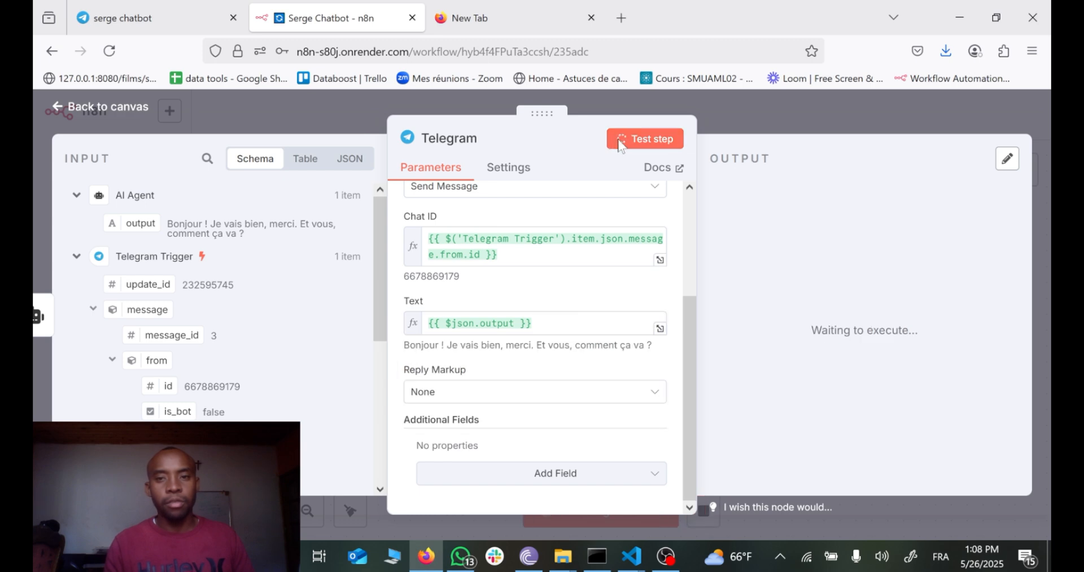
click(145, 17)
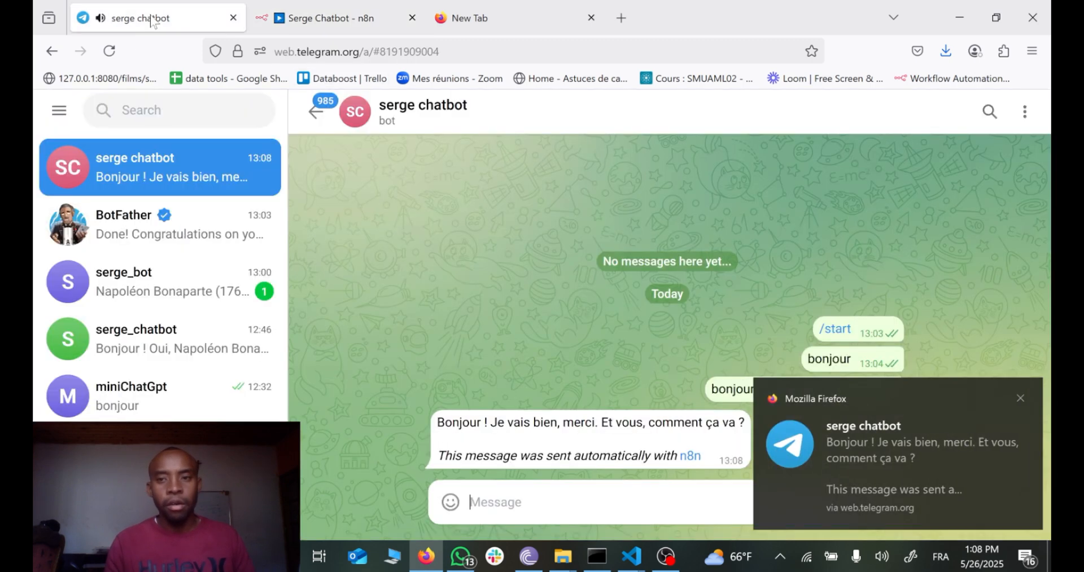
click(1015, 404)
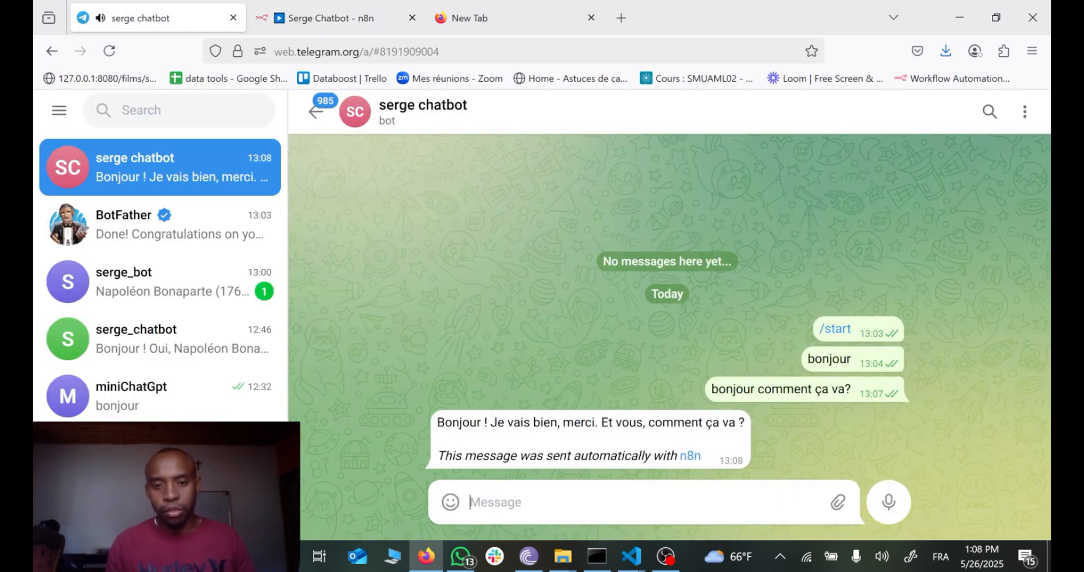
drag(437, 423, 737, 423)
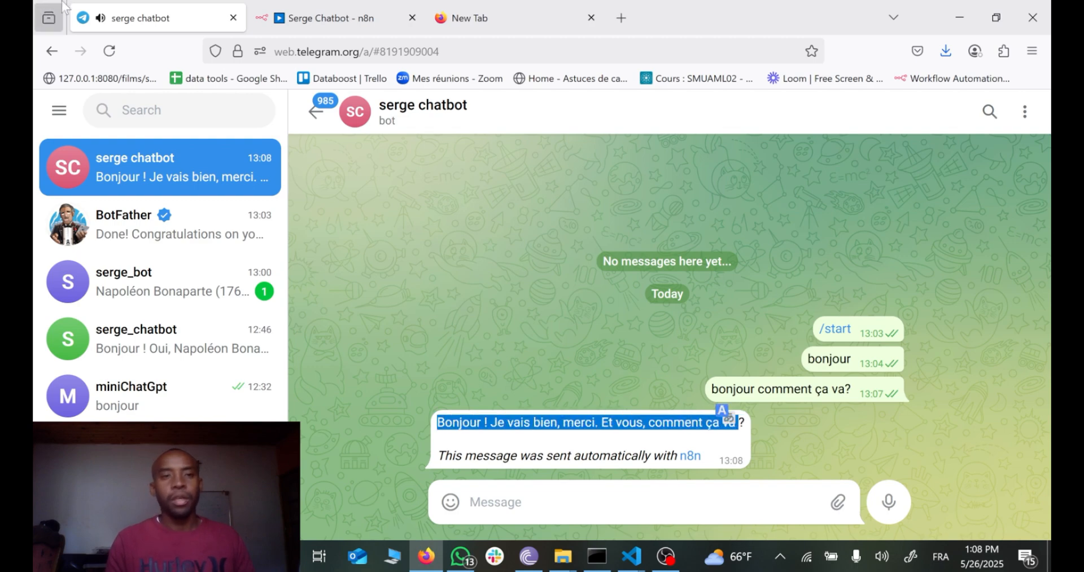
Return to the n8n canvas, activate the Serge Chatbot workflow and dismiss the activation notice.
mouse_move(316, 24)
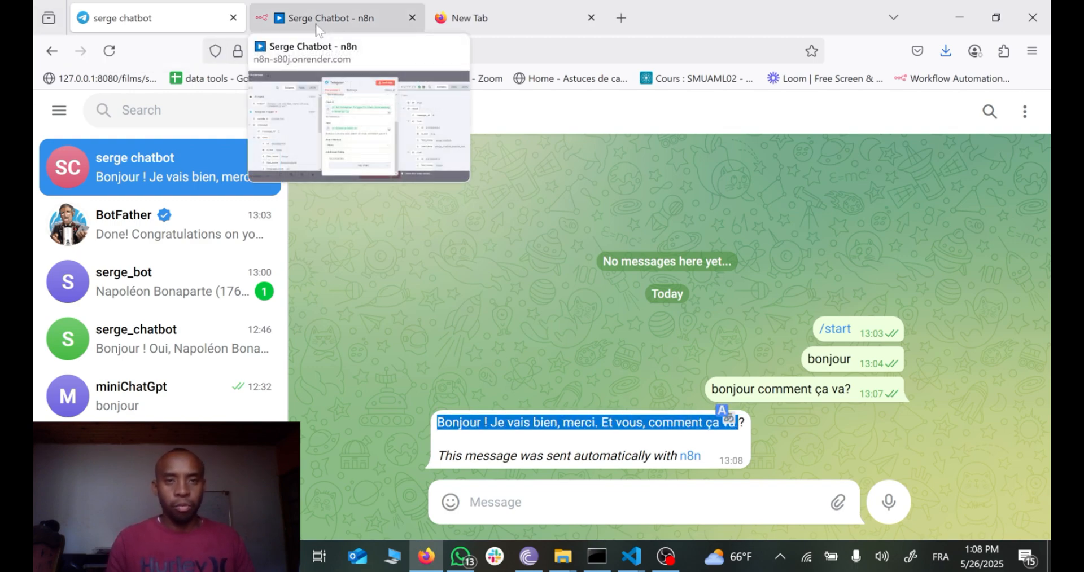
click(316, 24)
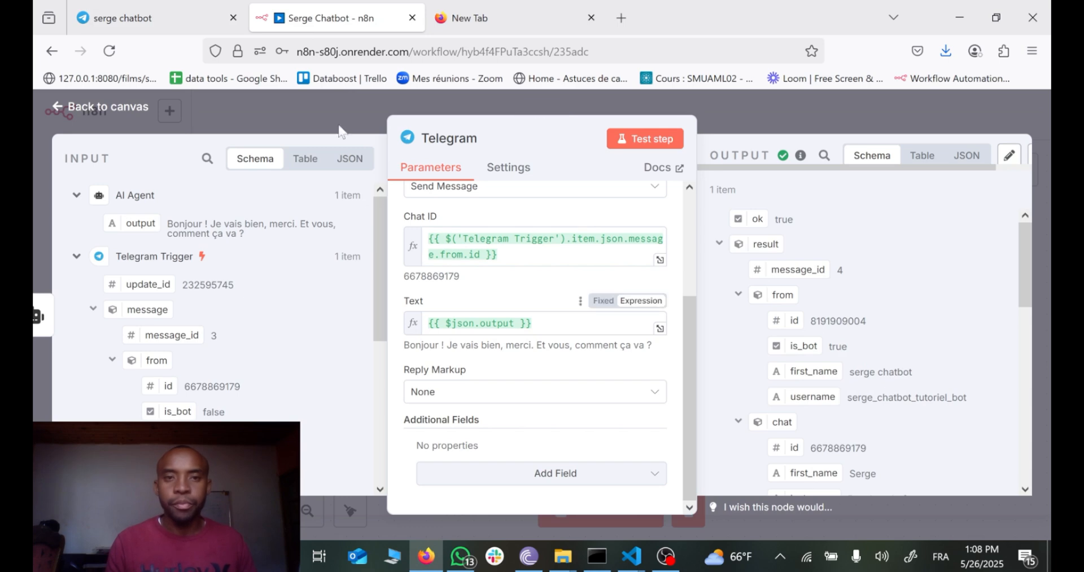
click(317, 115)
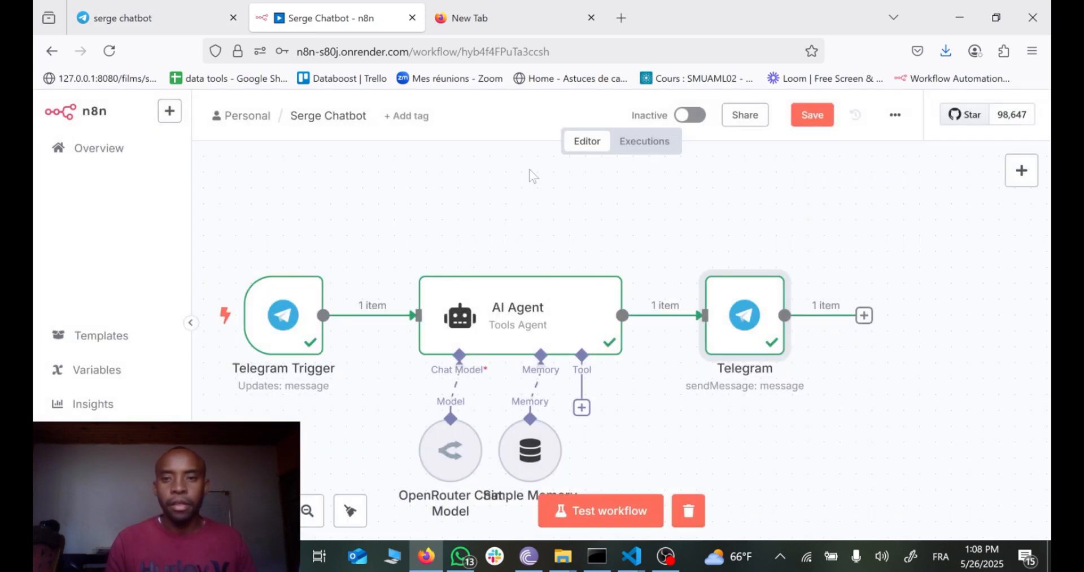
click(691, 115)
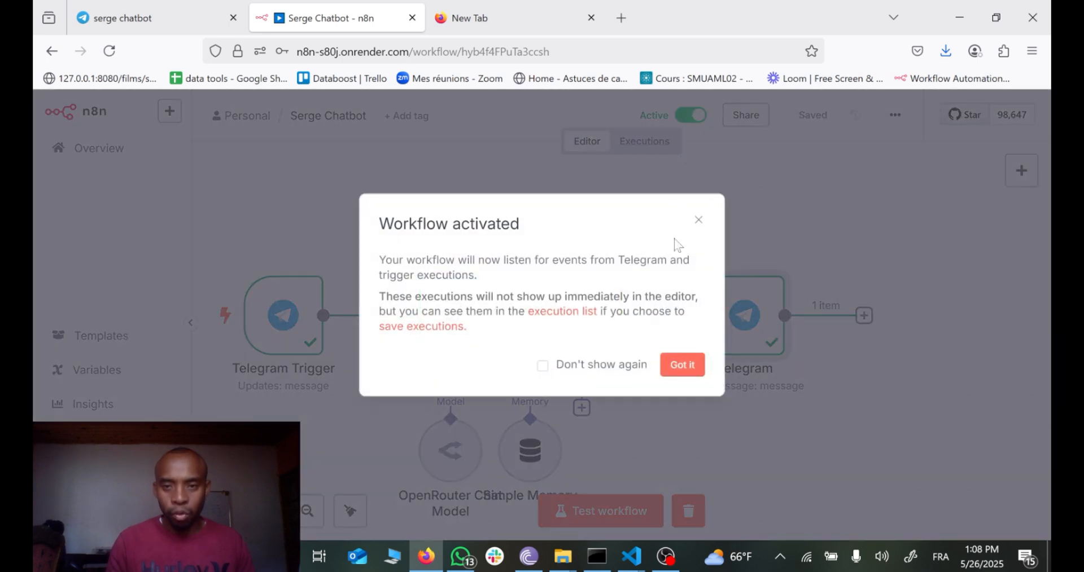
click(677, 367)
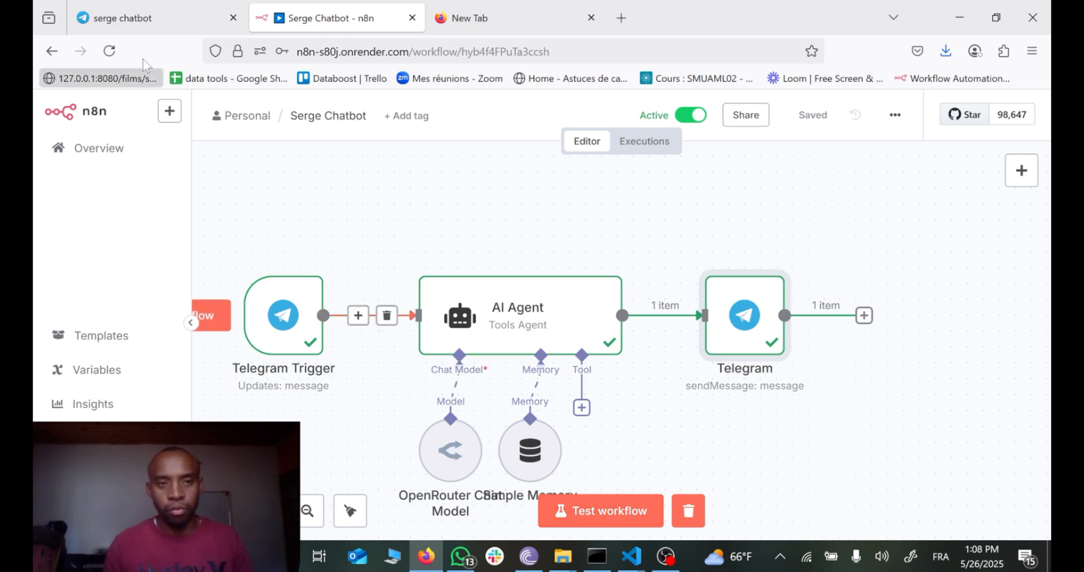
Ask the bot "Qui est john kennedy?" in the serge chatbot conversation in Telegram.
mouse_move(138, 22)
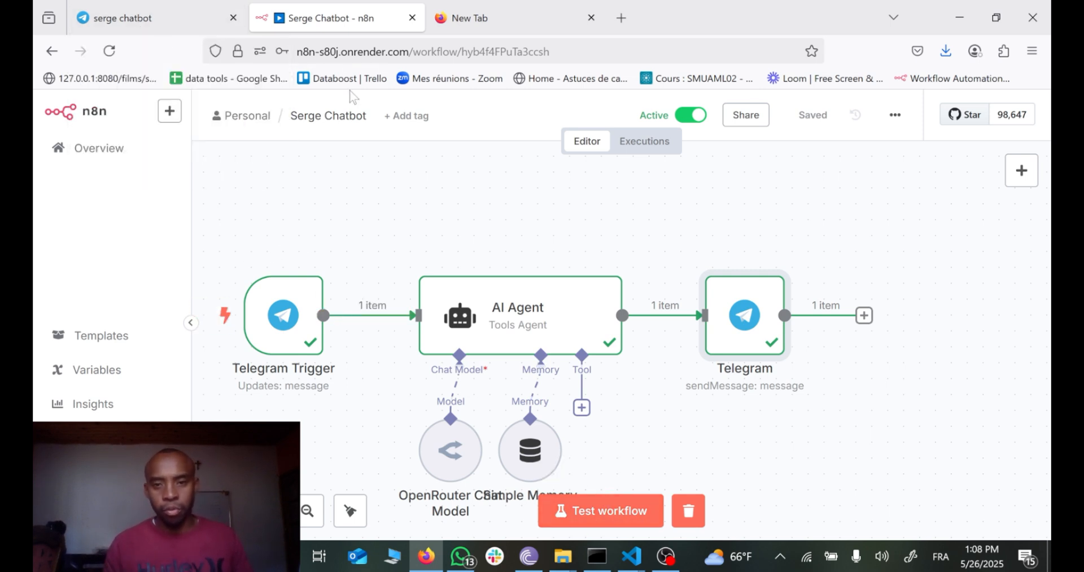
click(126, 3)
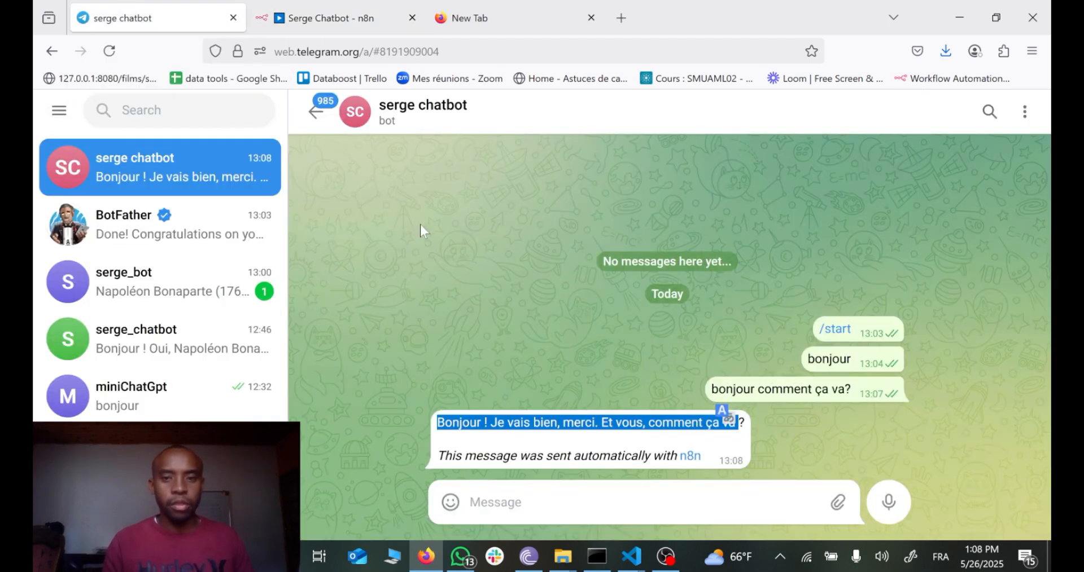
click(495, 502)
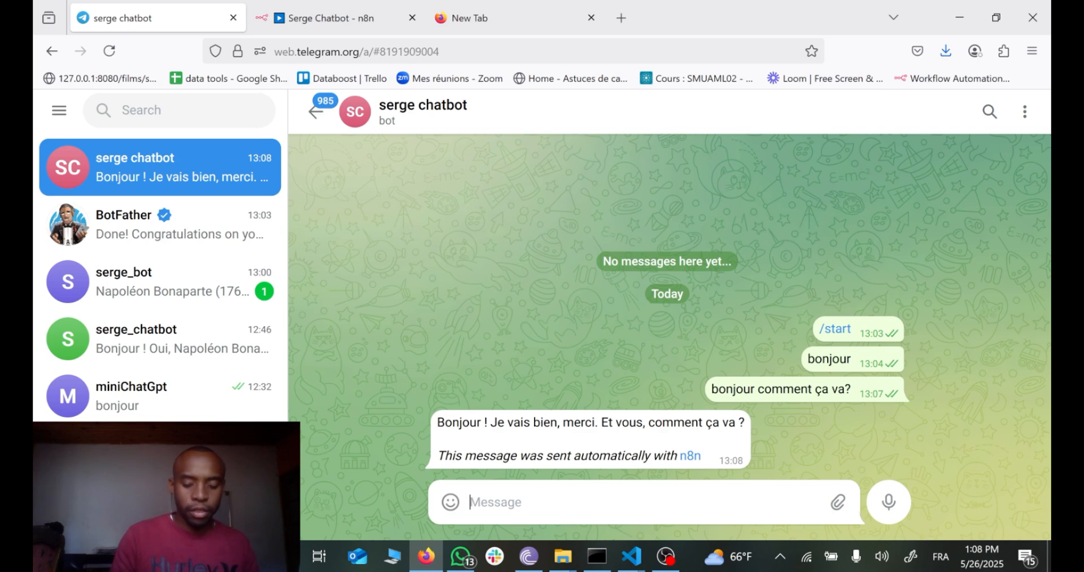
text(QU)
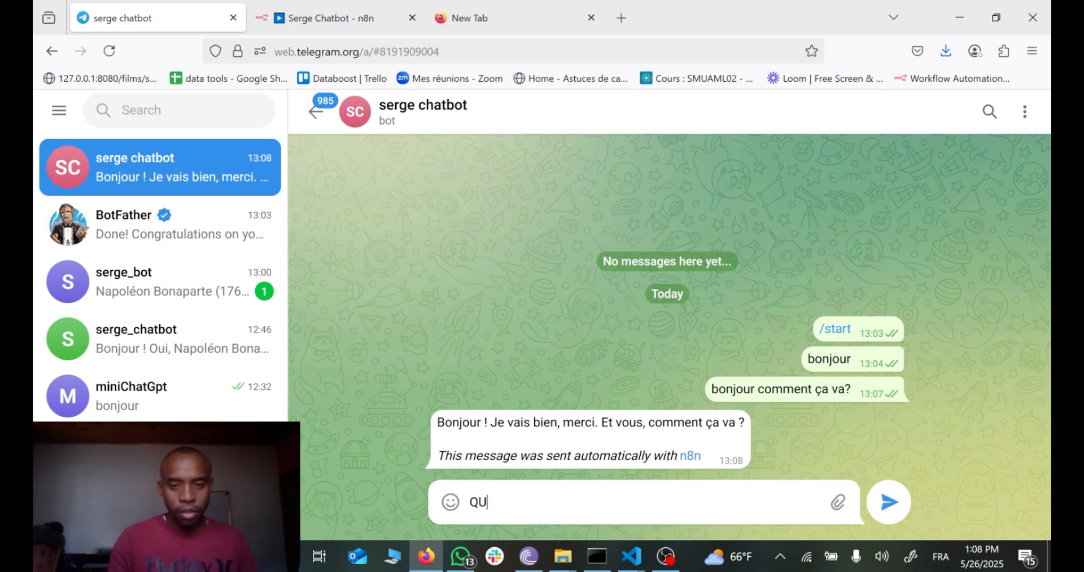
text(i)
key(BackSpace)
key(BackSpace)
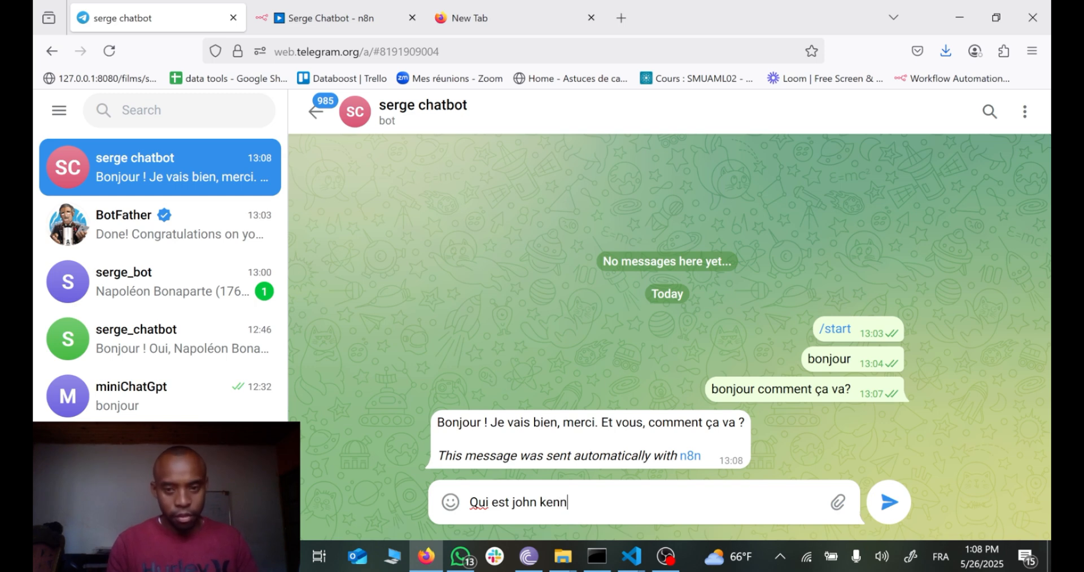
text(edy)
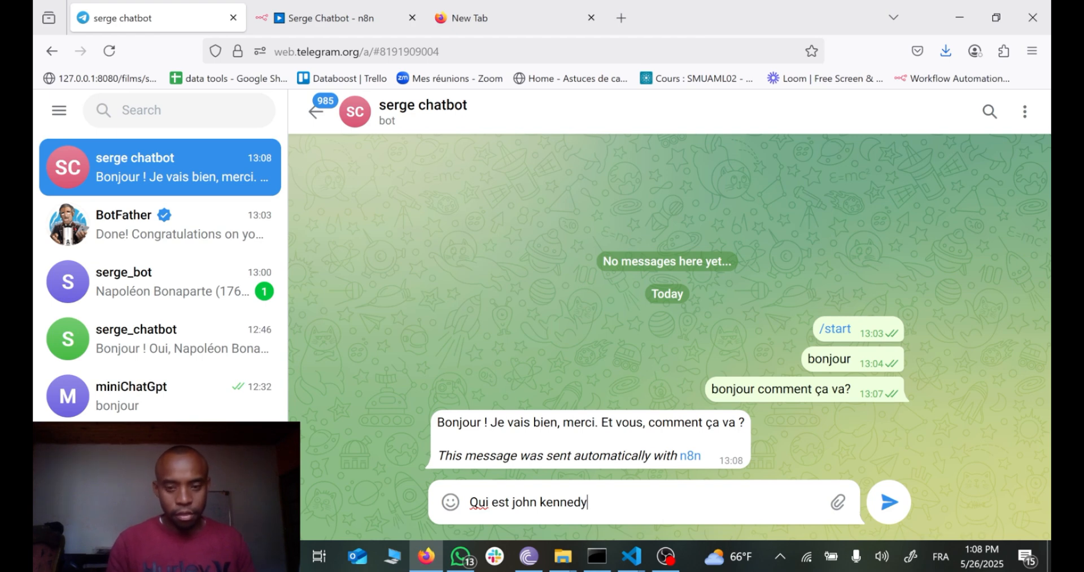
text(?)
key(Return)
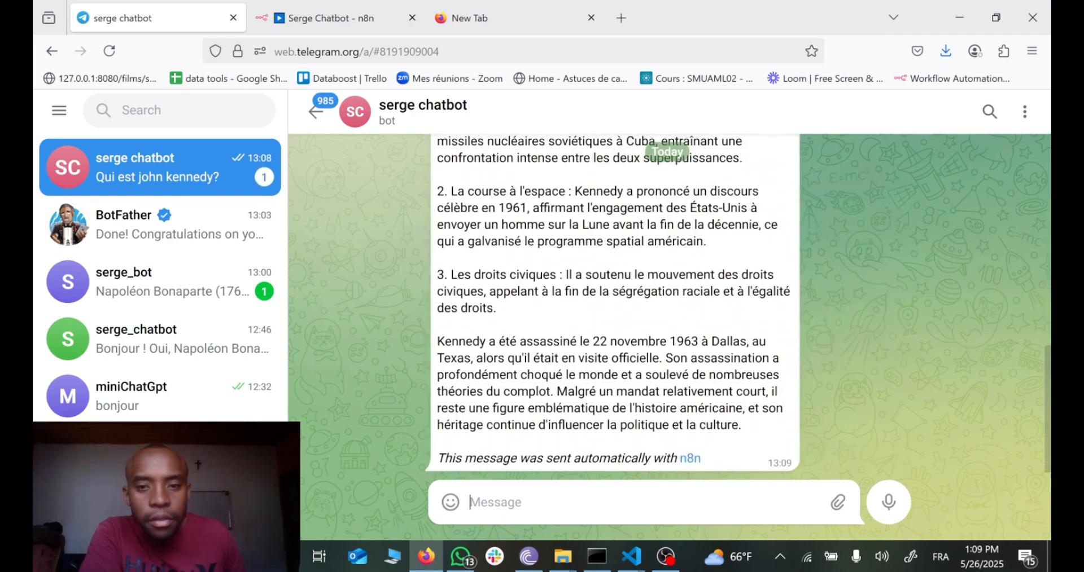
Read through the bot's full answer to the Kennedy question and the earlier exchange in the chat.
scroll(565, 305, up, 5)
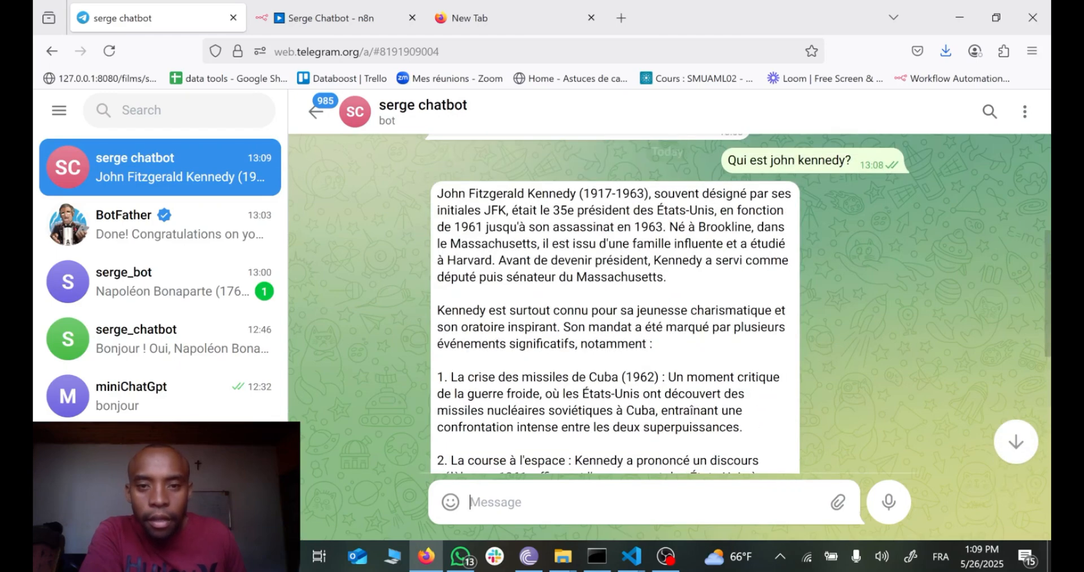
scroll(614, 305, down, 5)
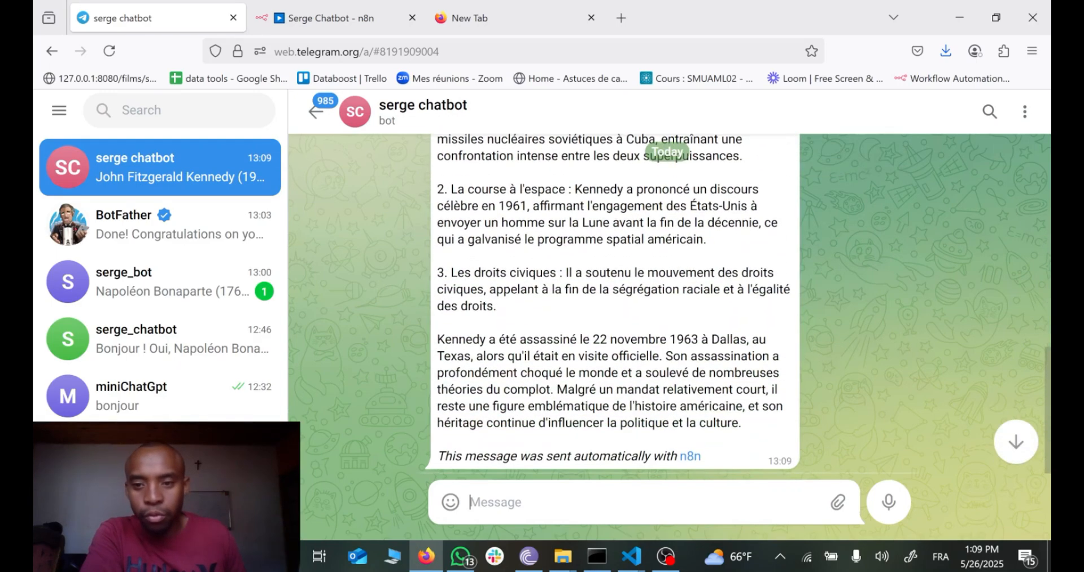
scroll(614, 305, up, 3)
scroll(614, 304, up, 4)
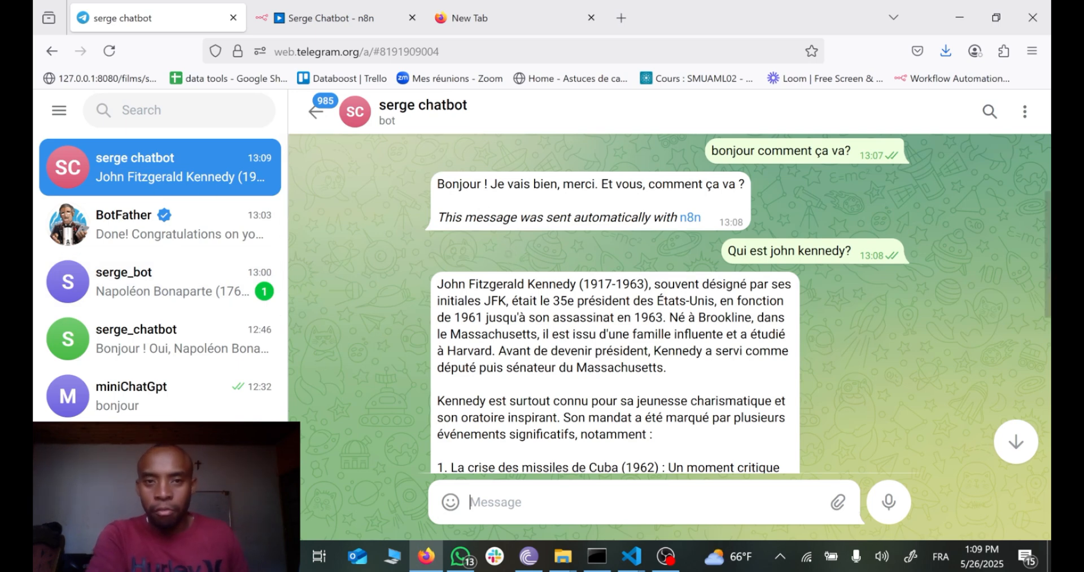
mouse_move(340, 17)
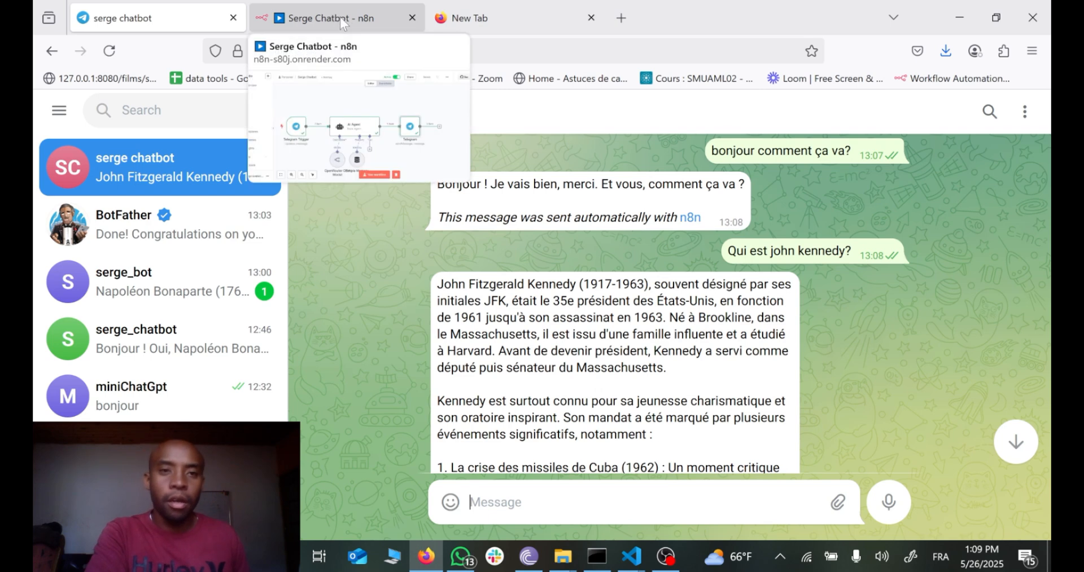